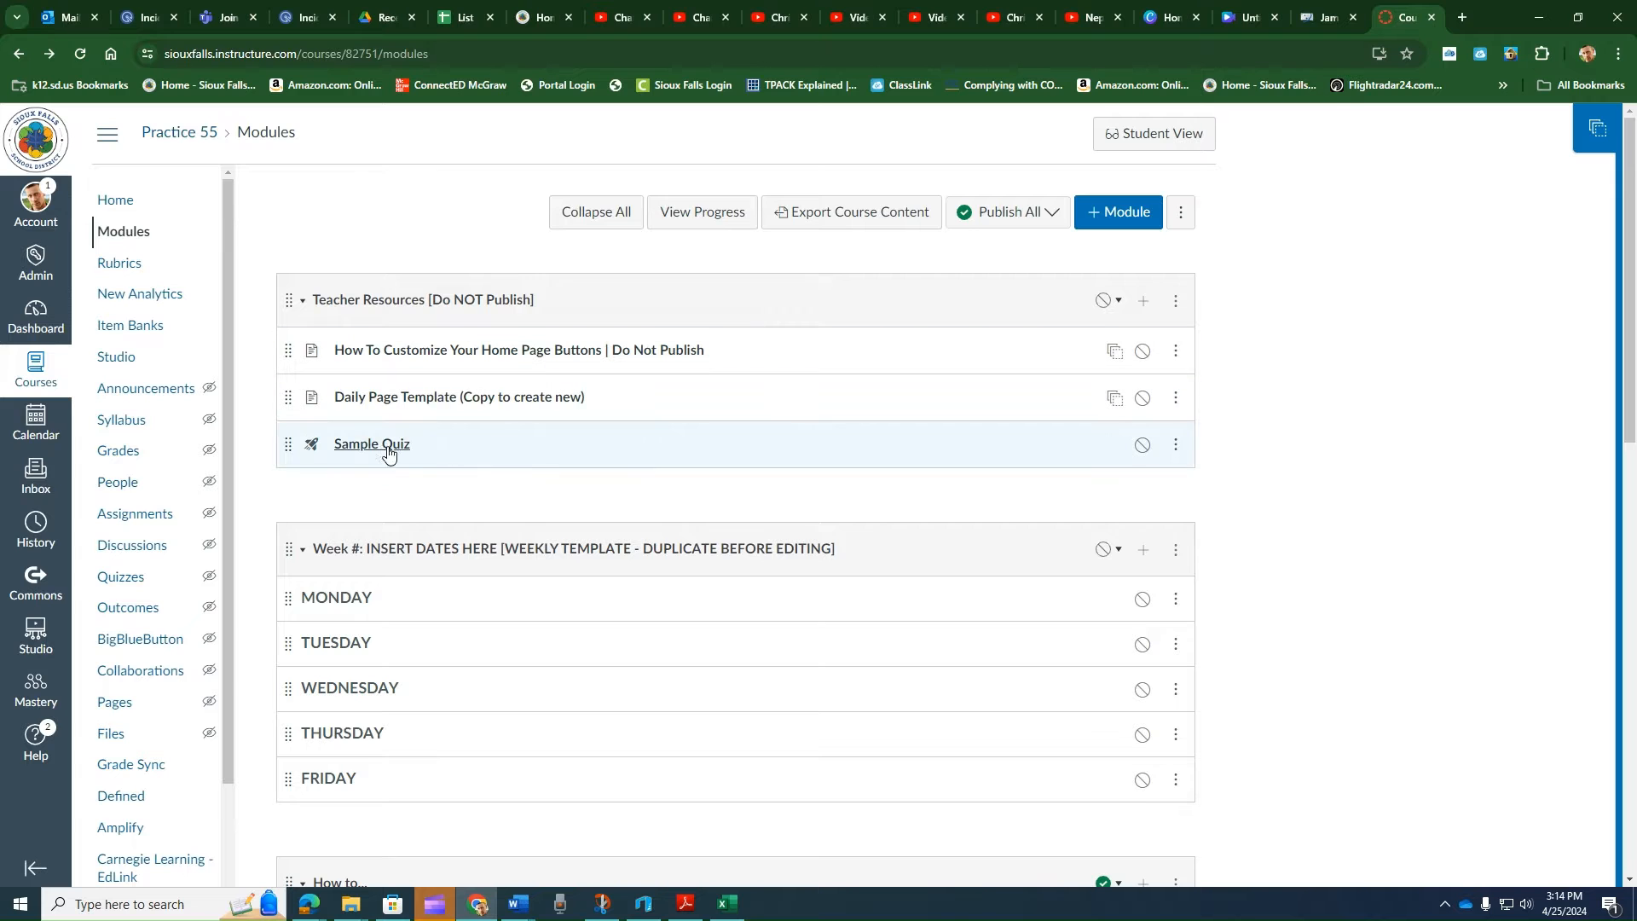
- Open the Sample Quiz from the Teacher Resources module and look through its assignment settings
{"action": "left_click", "coordinate": [381, 452]}
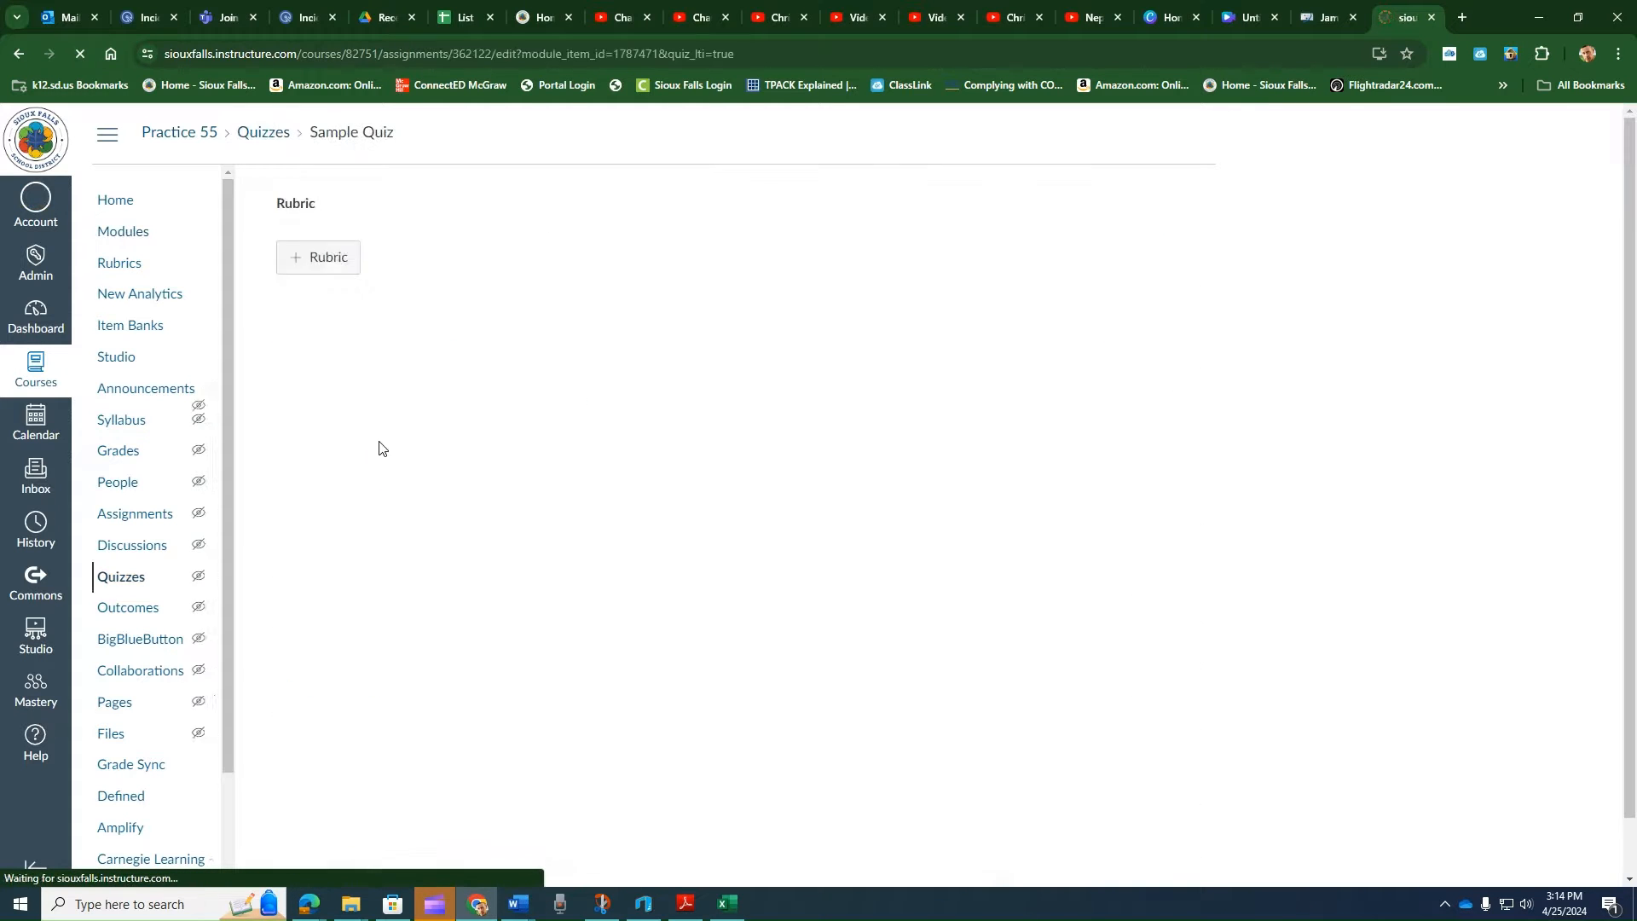
{"action": "scroll", "coordinate": [1007, 547], "scroll_direction": "down", "scroll_amount": 7}
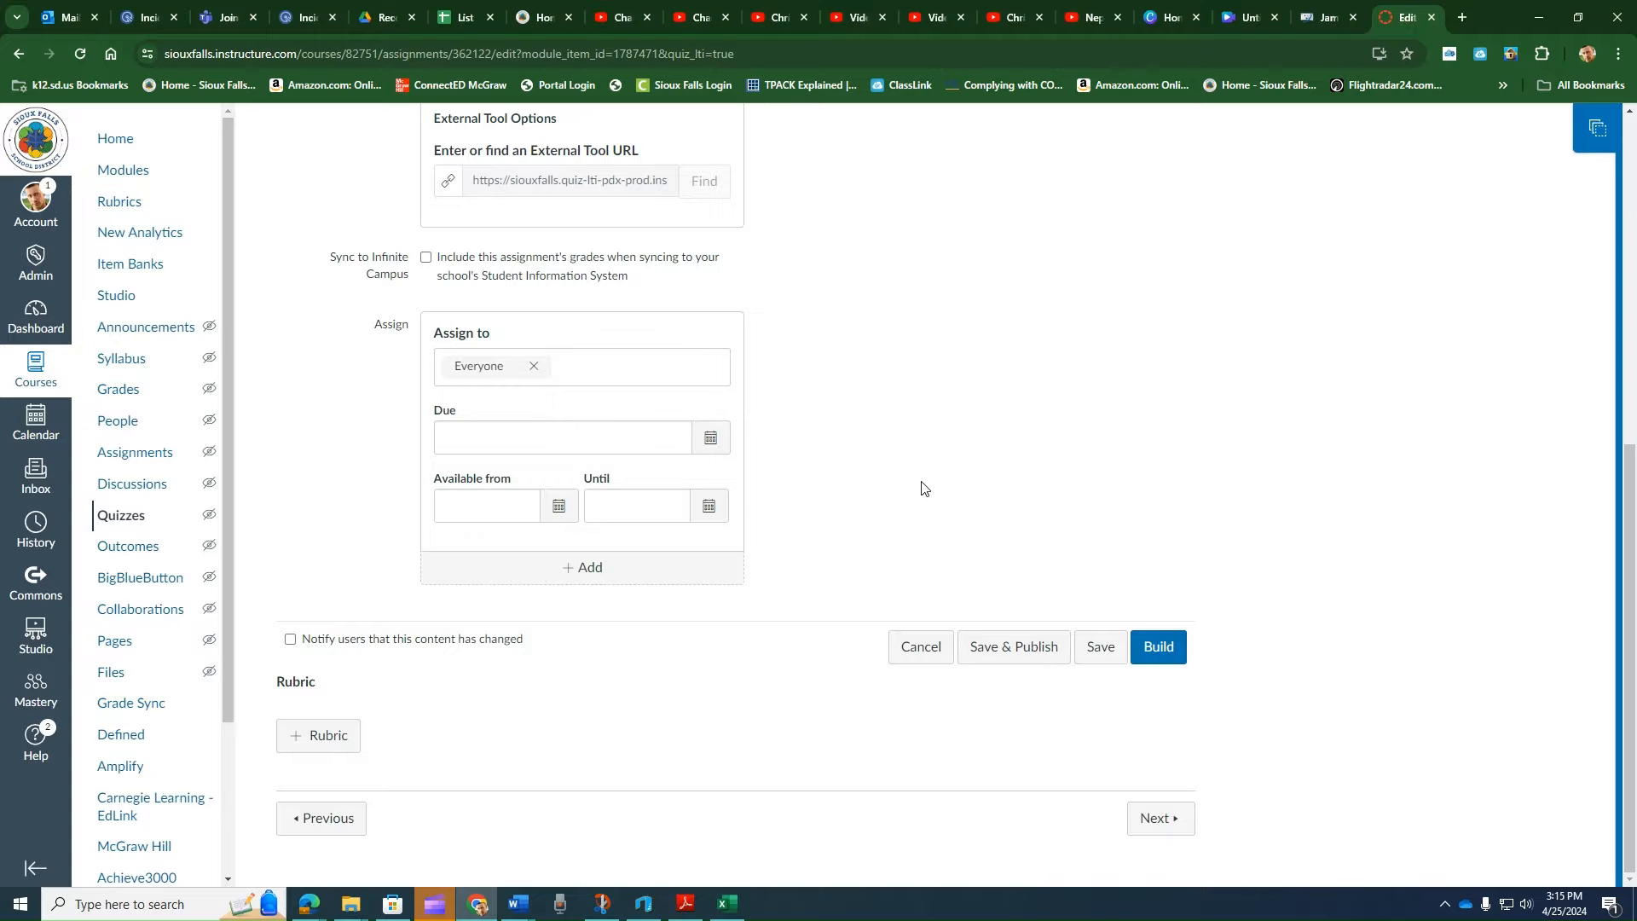
{"action": "scroll", "coordinate": [896, 485], "scroll_direction": "up", "scroll_amount": 7}
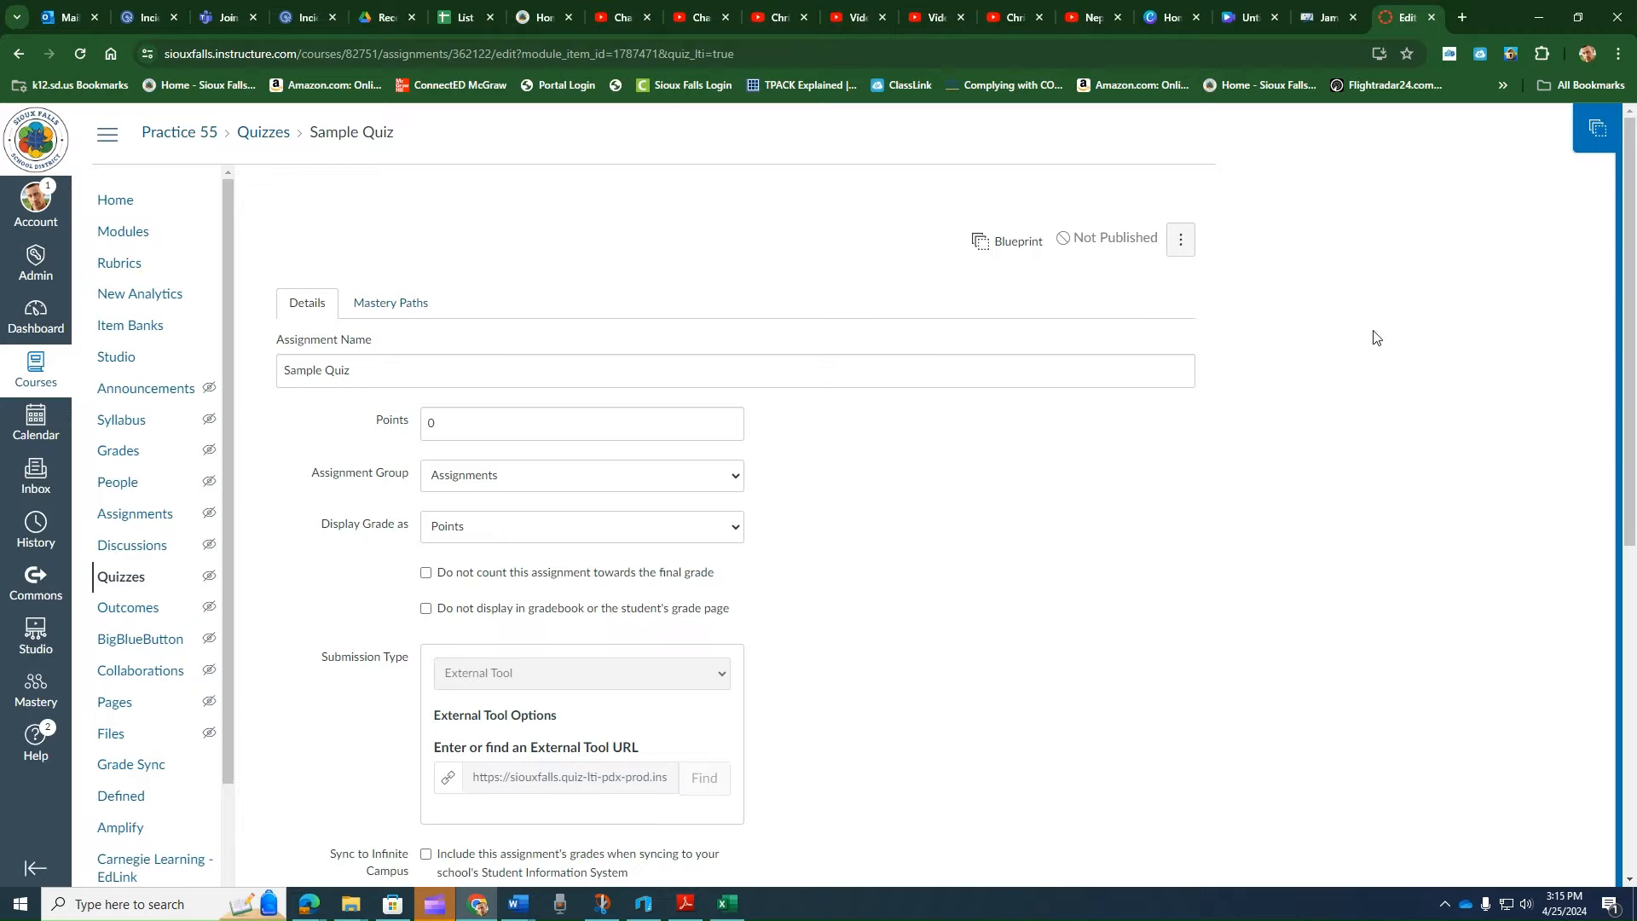
- Open LanSchool Air in a new browser tab and sign in with the existing Google account
{"action": "left_click", "coordinate": [1463, 17]}
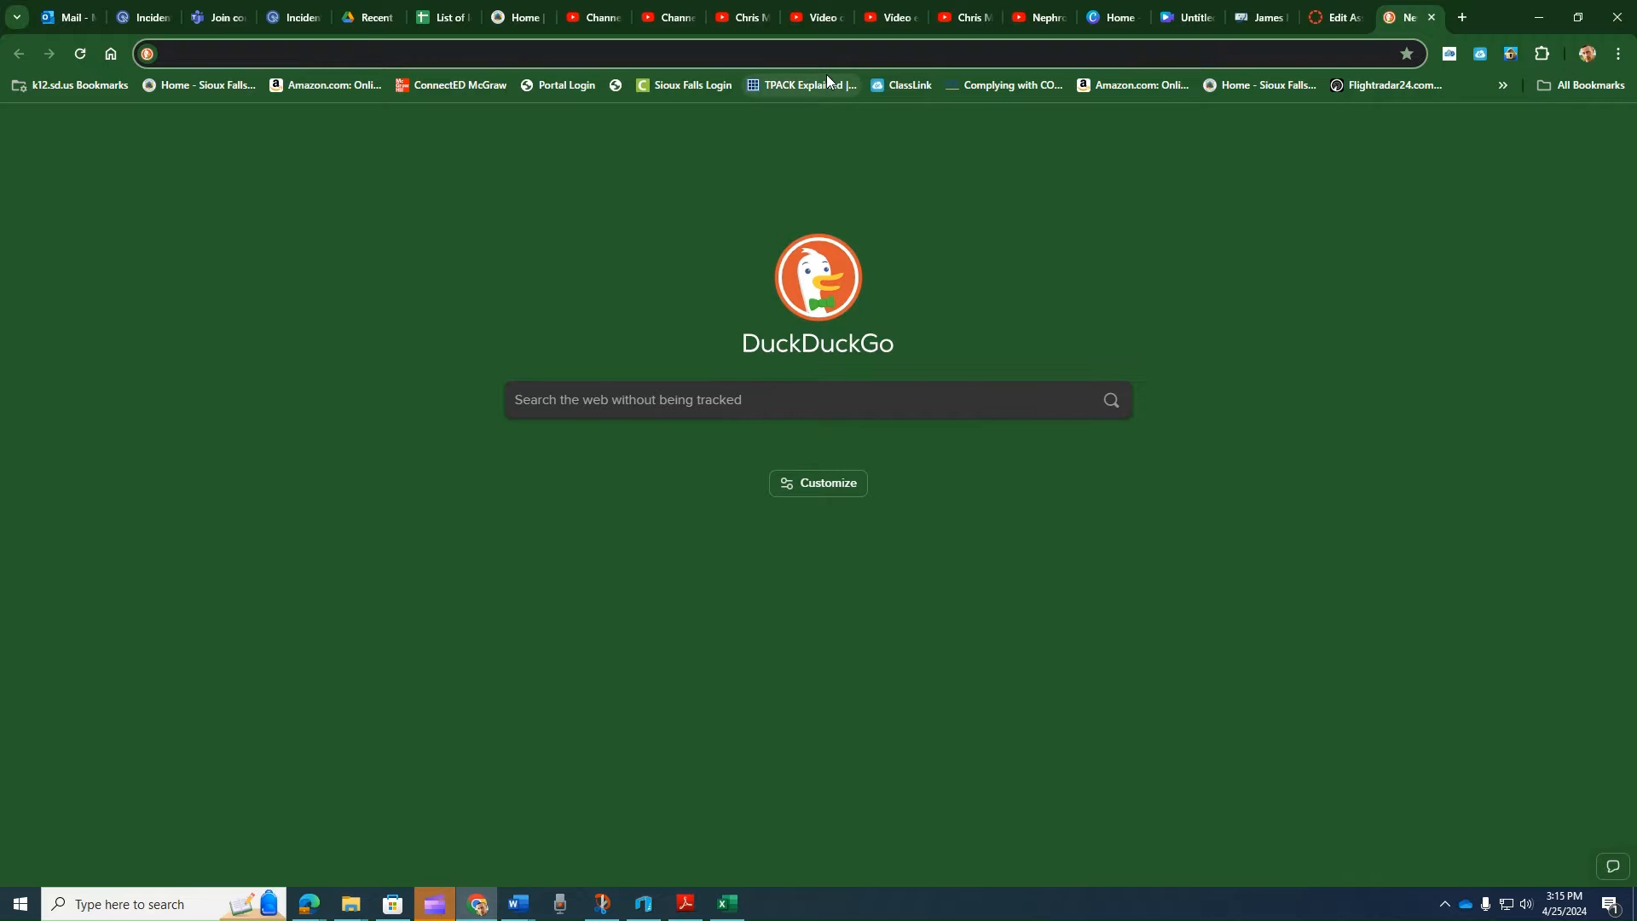
{"action": "type", "text": "lan"}
{"action": "key", "text": "Return"}
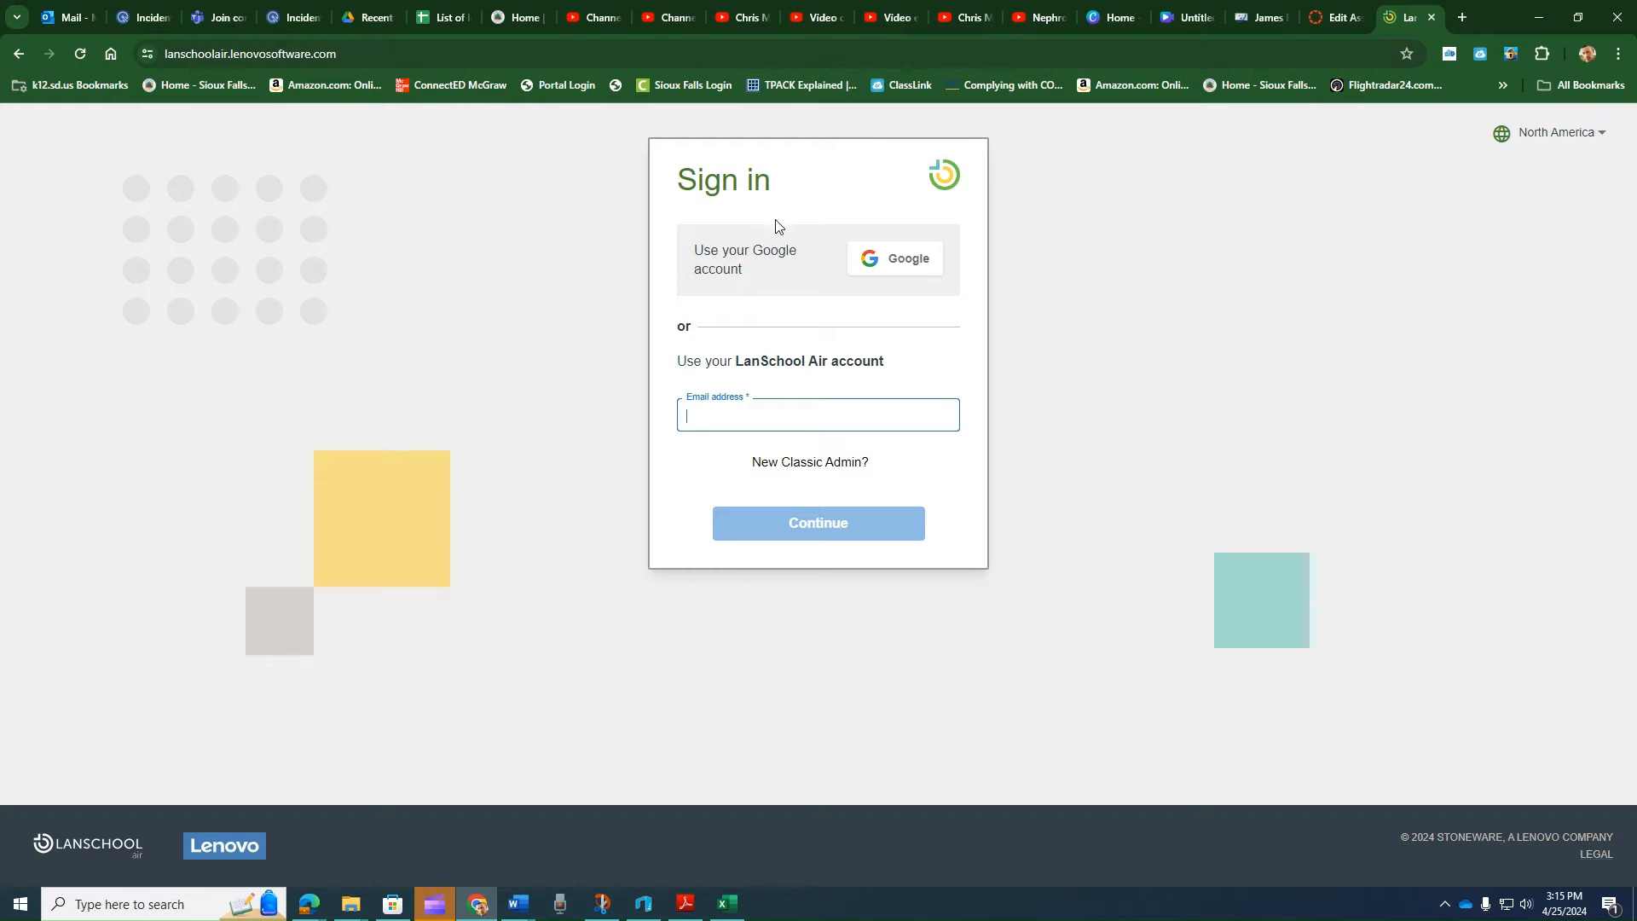
{"action": "left_click", "coordinate": [881, 266]}
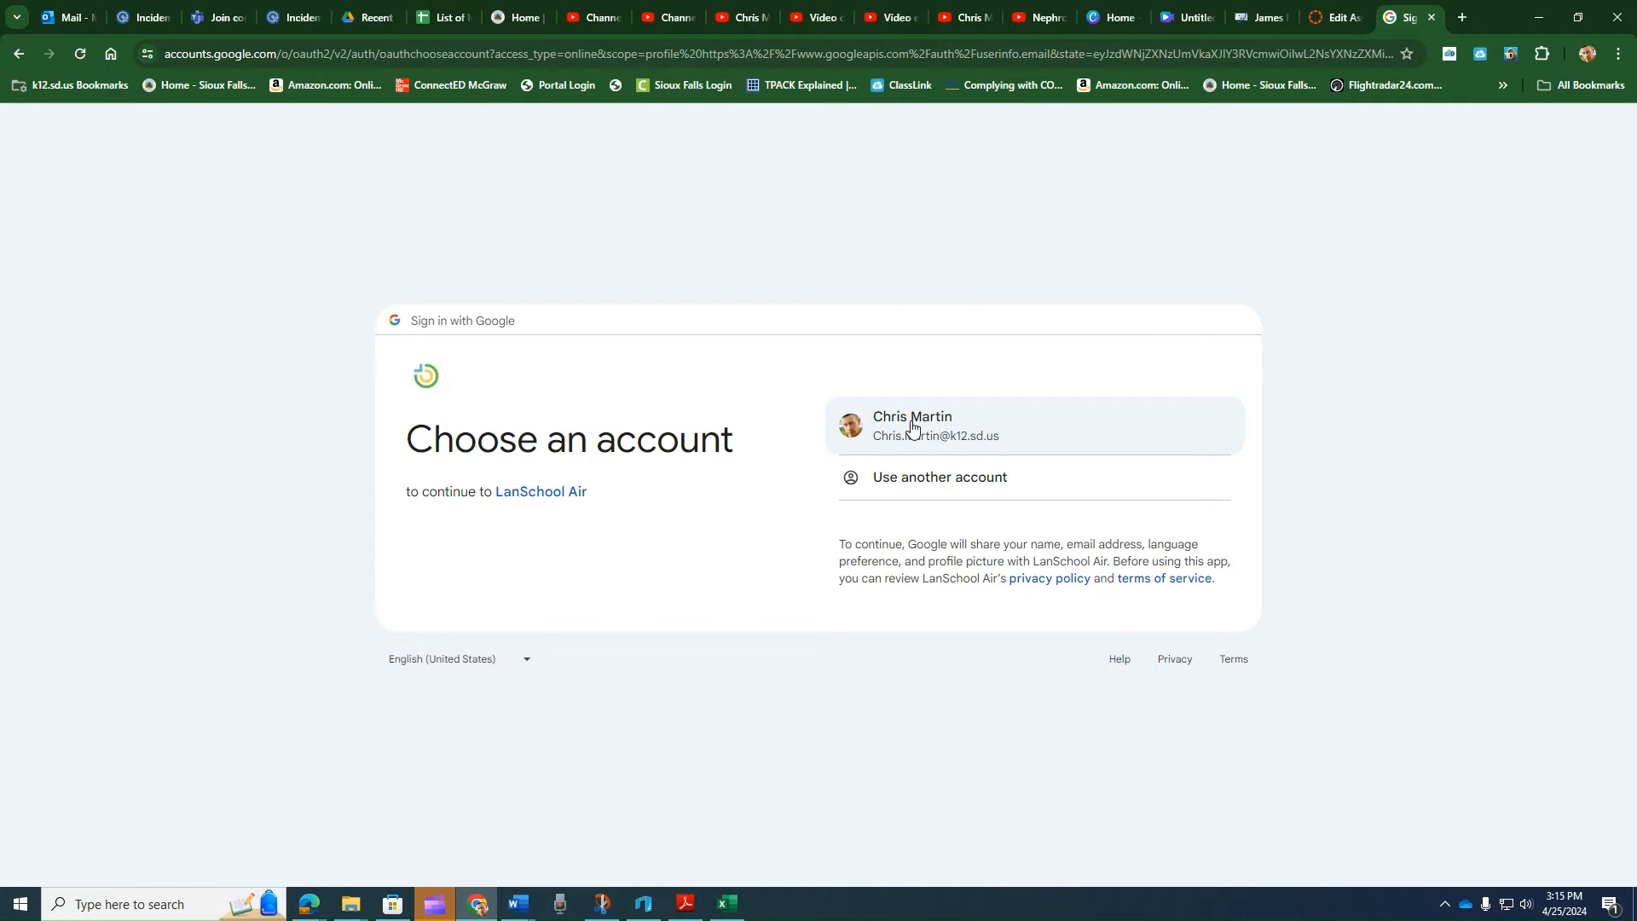
{"action": "left_click", "coordinate": [911, 426]}
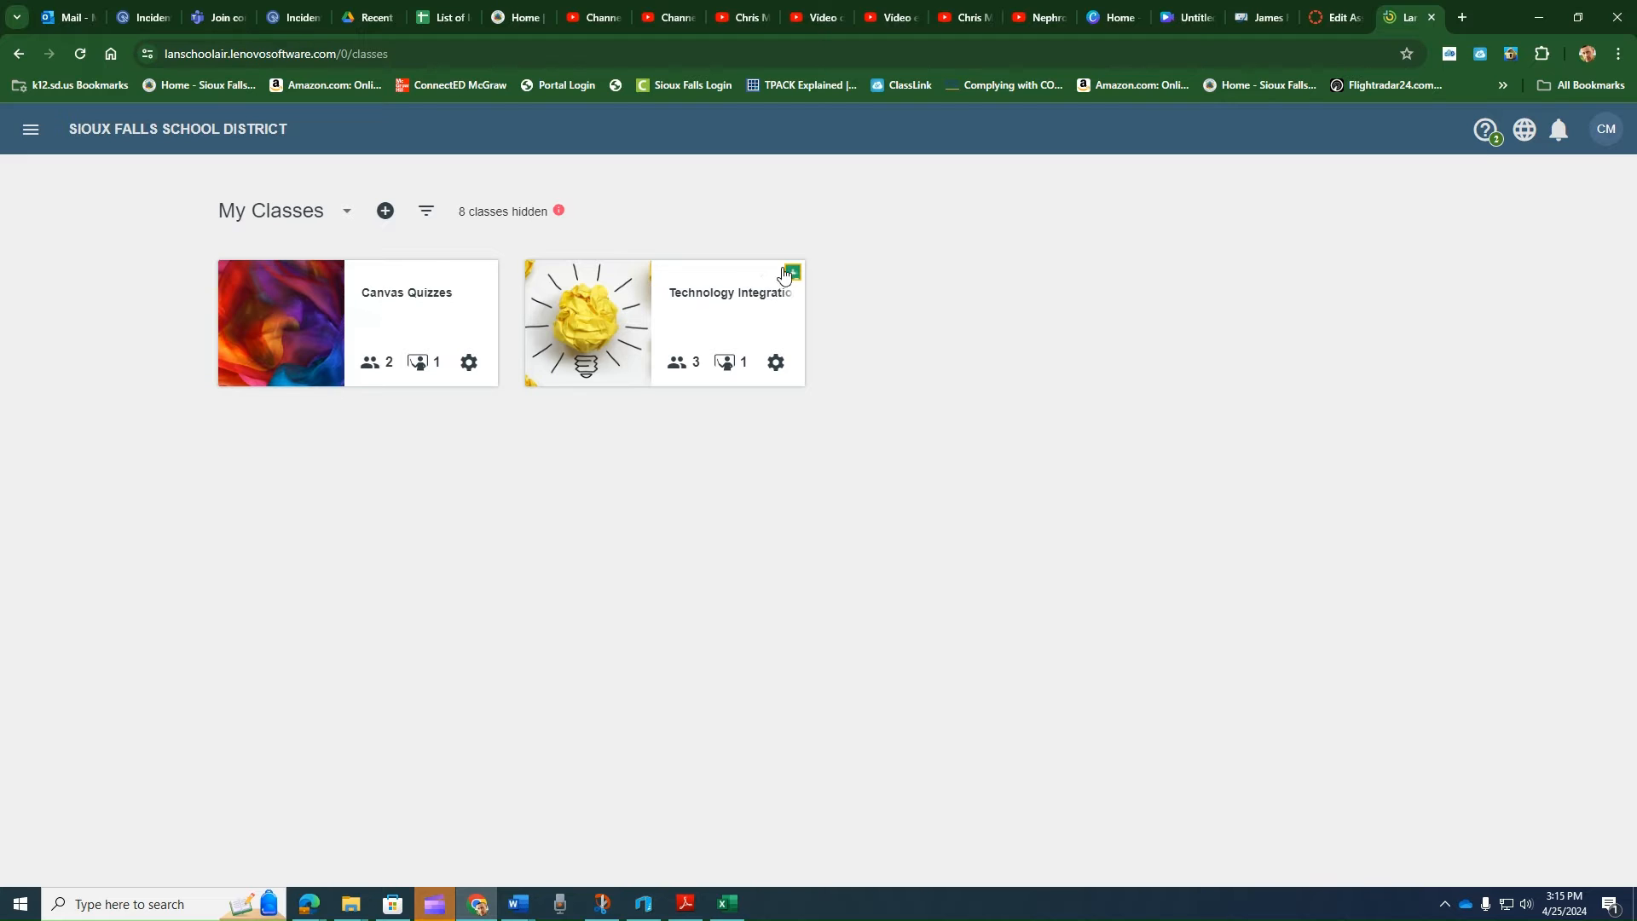
- Open the Canvas Quizzes class and bring up its Allow Only website list in the web limiting settings for editing
{"action": "mouse_move", "coordinate": [791, 284]}
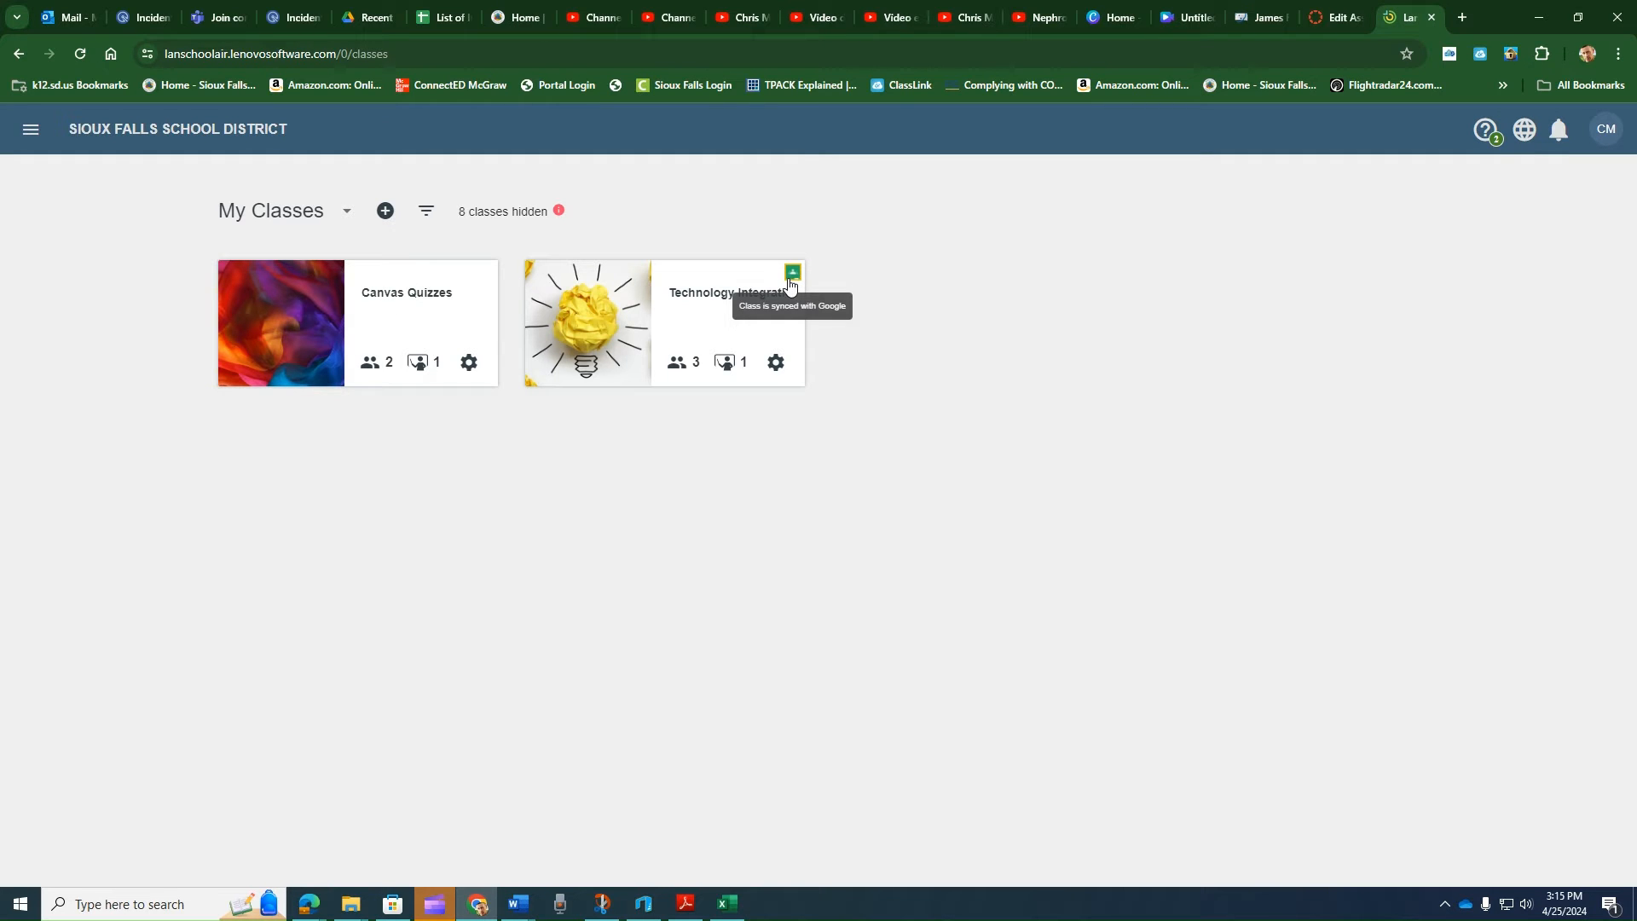
{"action": "left_click", "coordinate": [400, 302]}
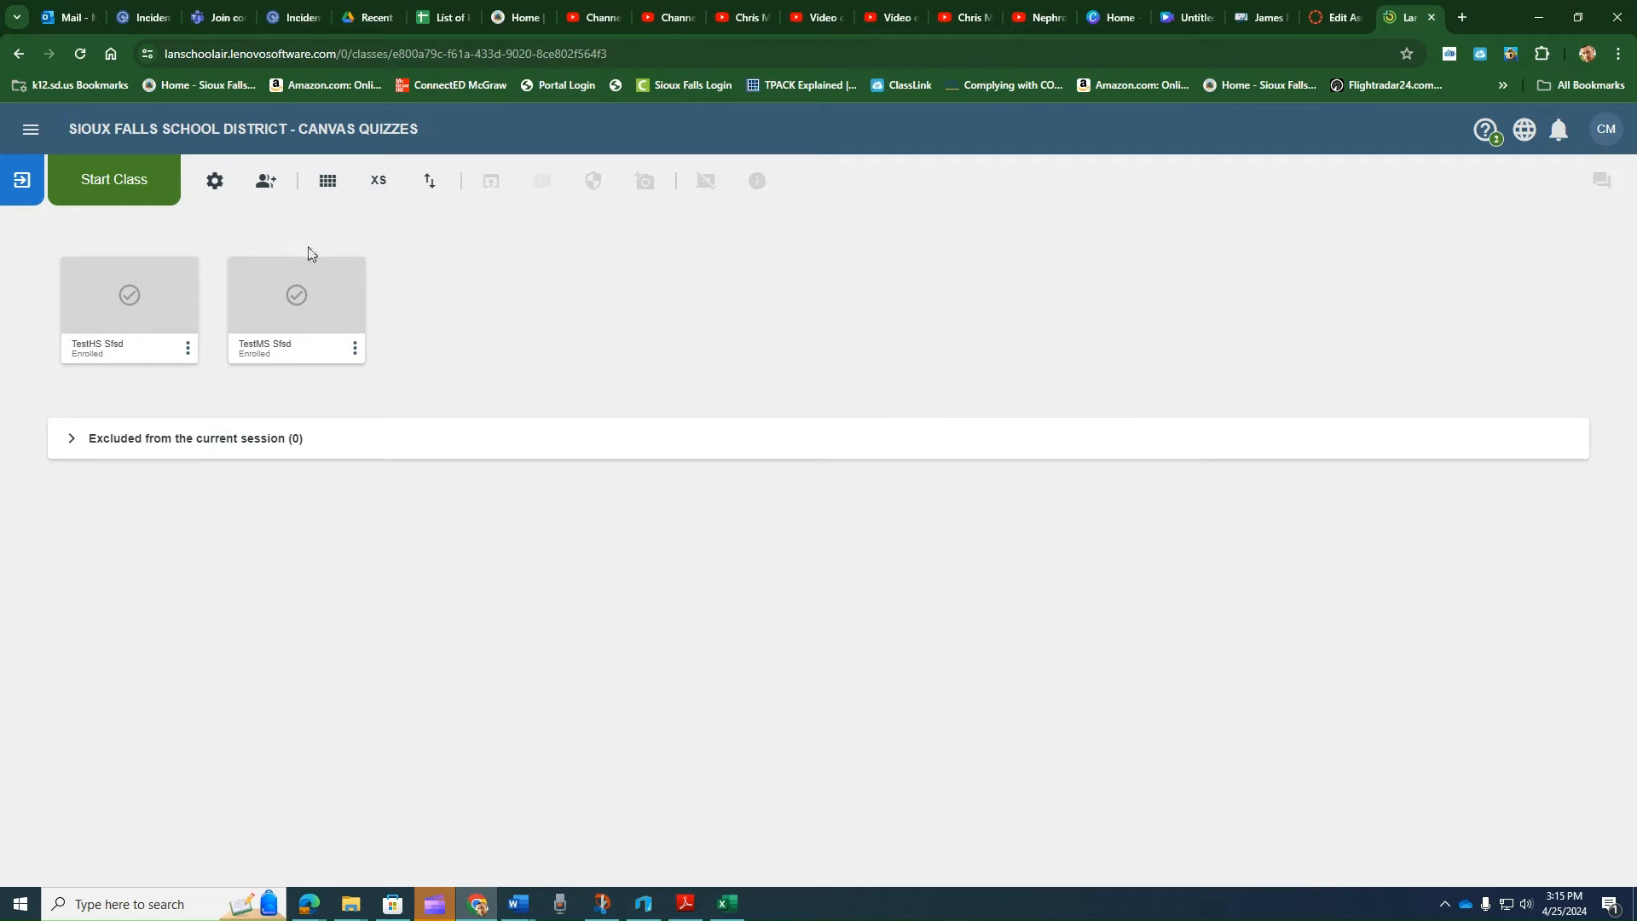
{"action": "left_click", "coordinate": [215, 182]}
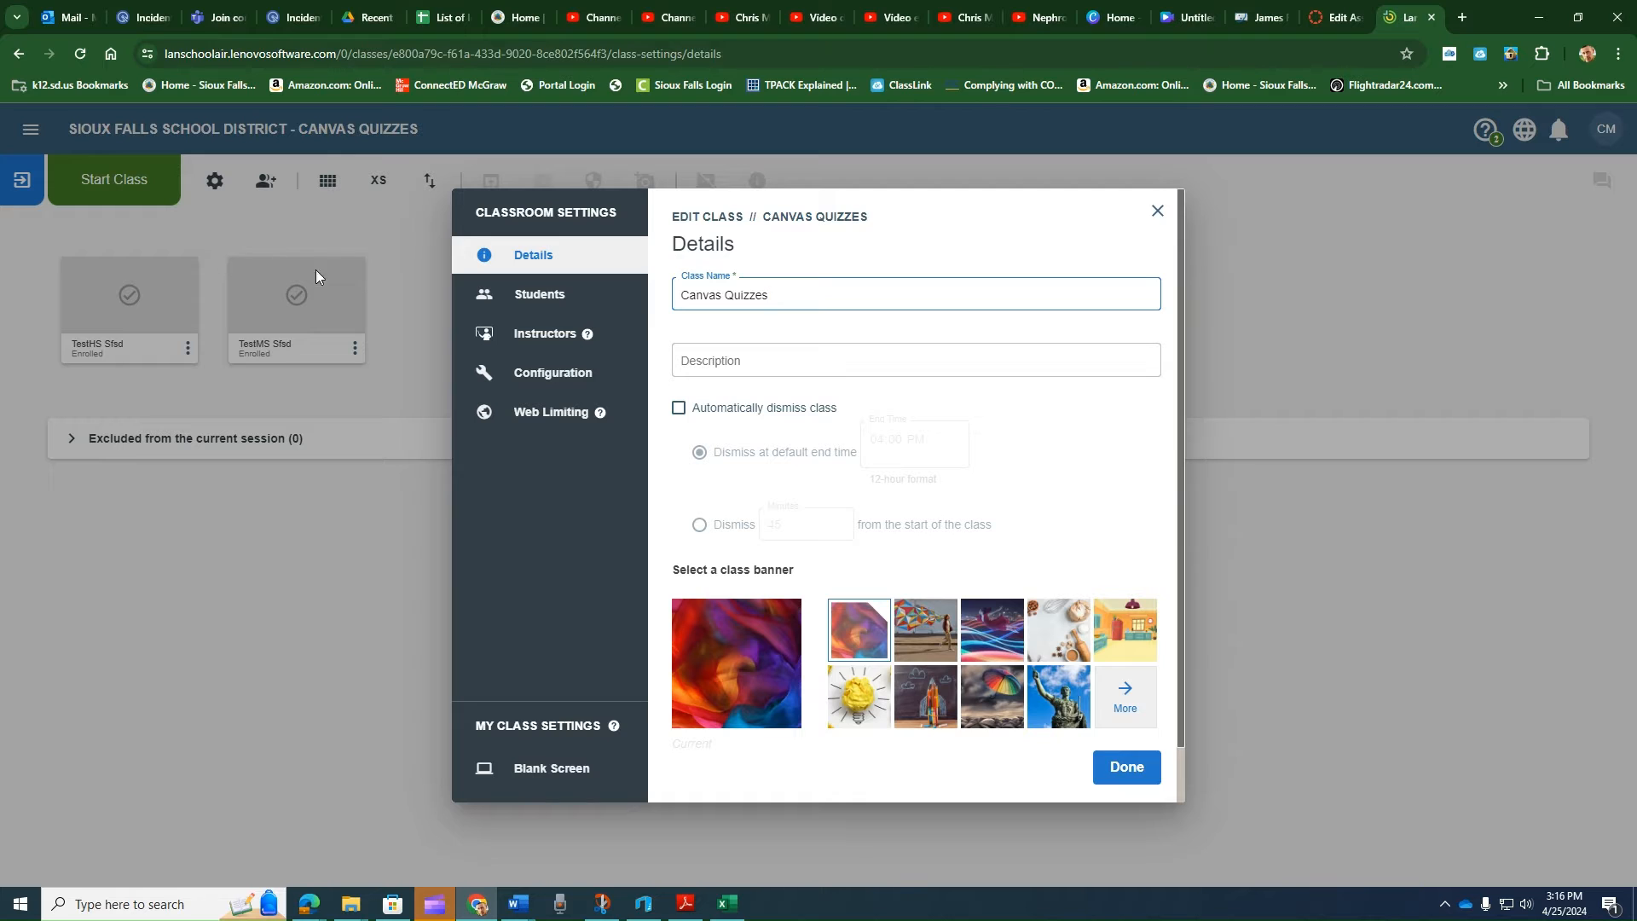
{"action": "left_click", "coordinate": [551, 416]}
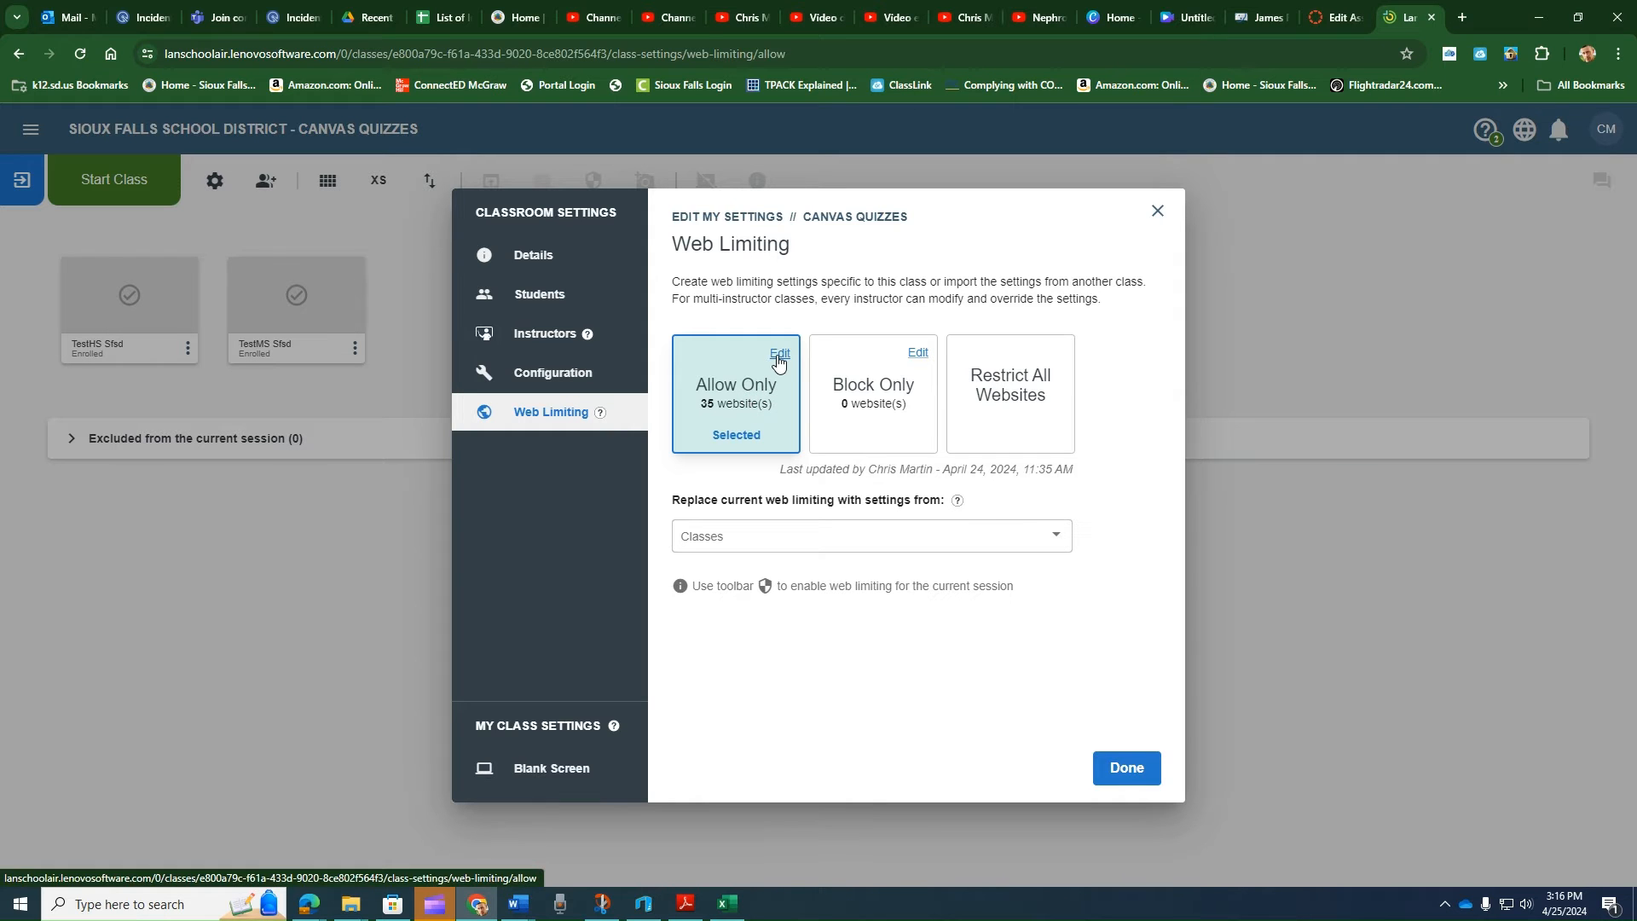
{"action": "left_click", "coordinate": [778, 359]}
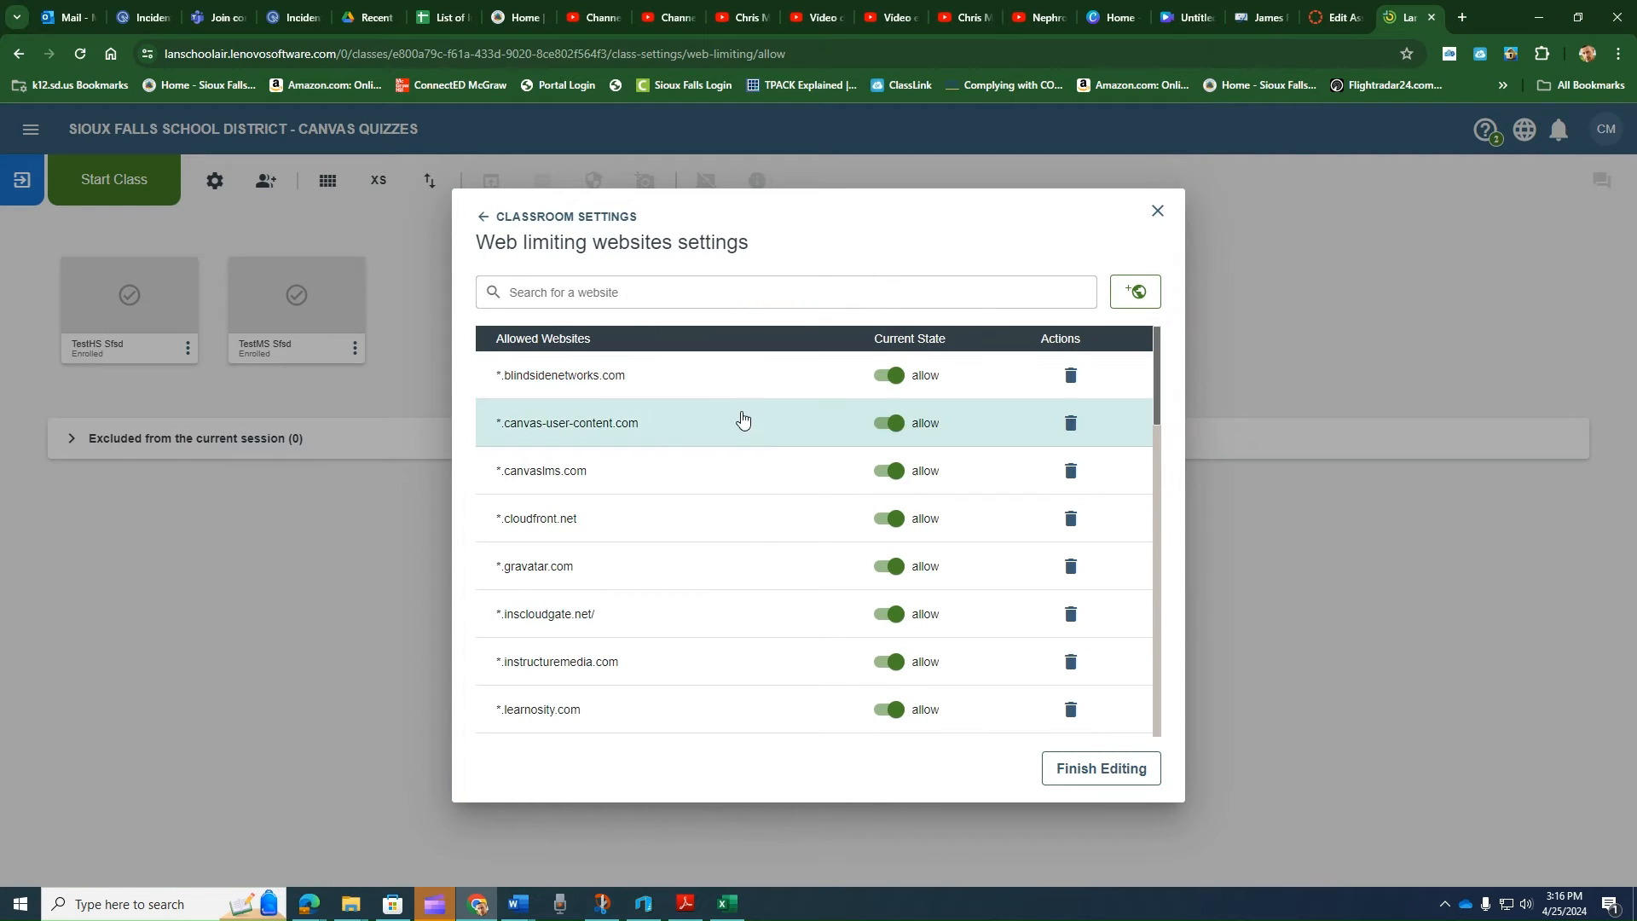
{"action": "scroll", "coordinate": [752, 476], "scroll_direction": "down", "scroll_amount": 15}
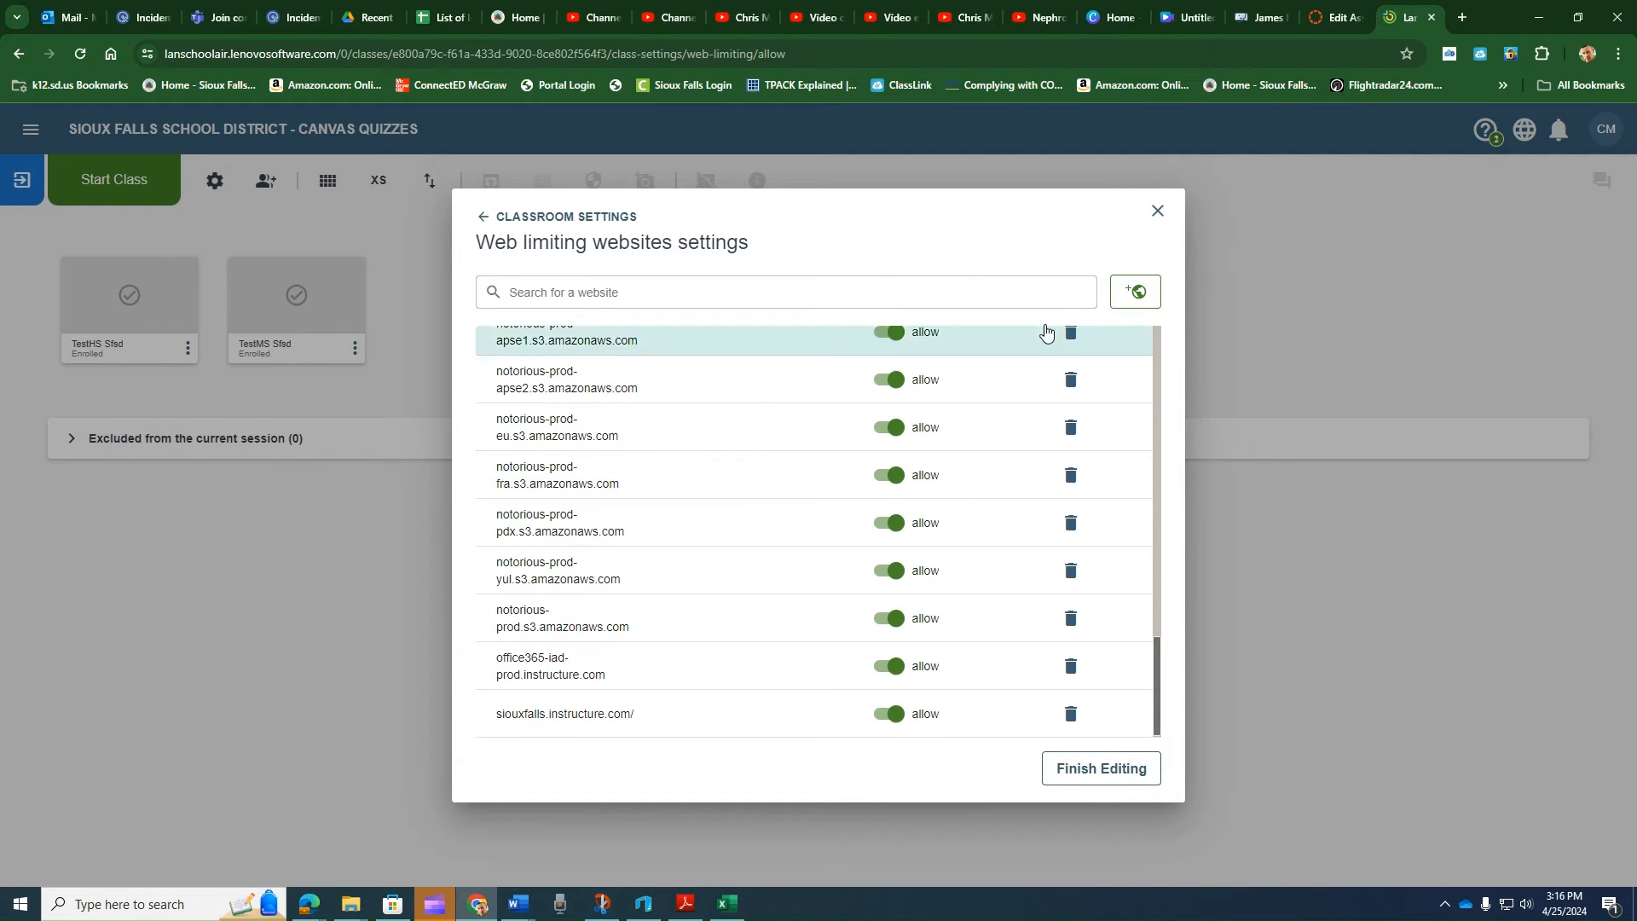
{"action": "left_click", "coordinate": [1132, 295]}
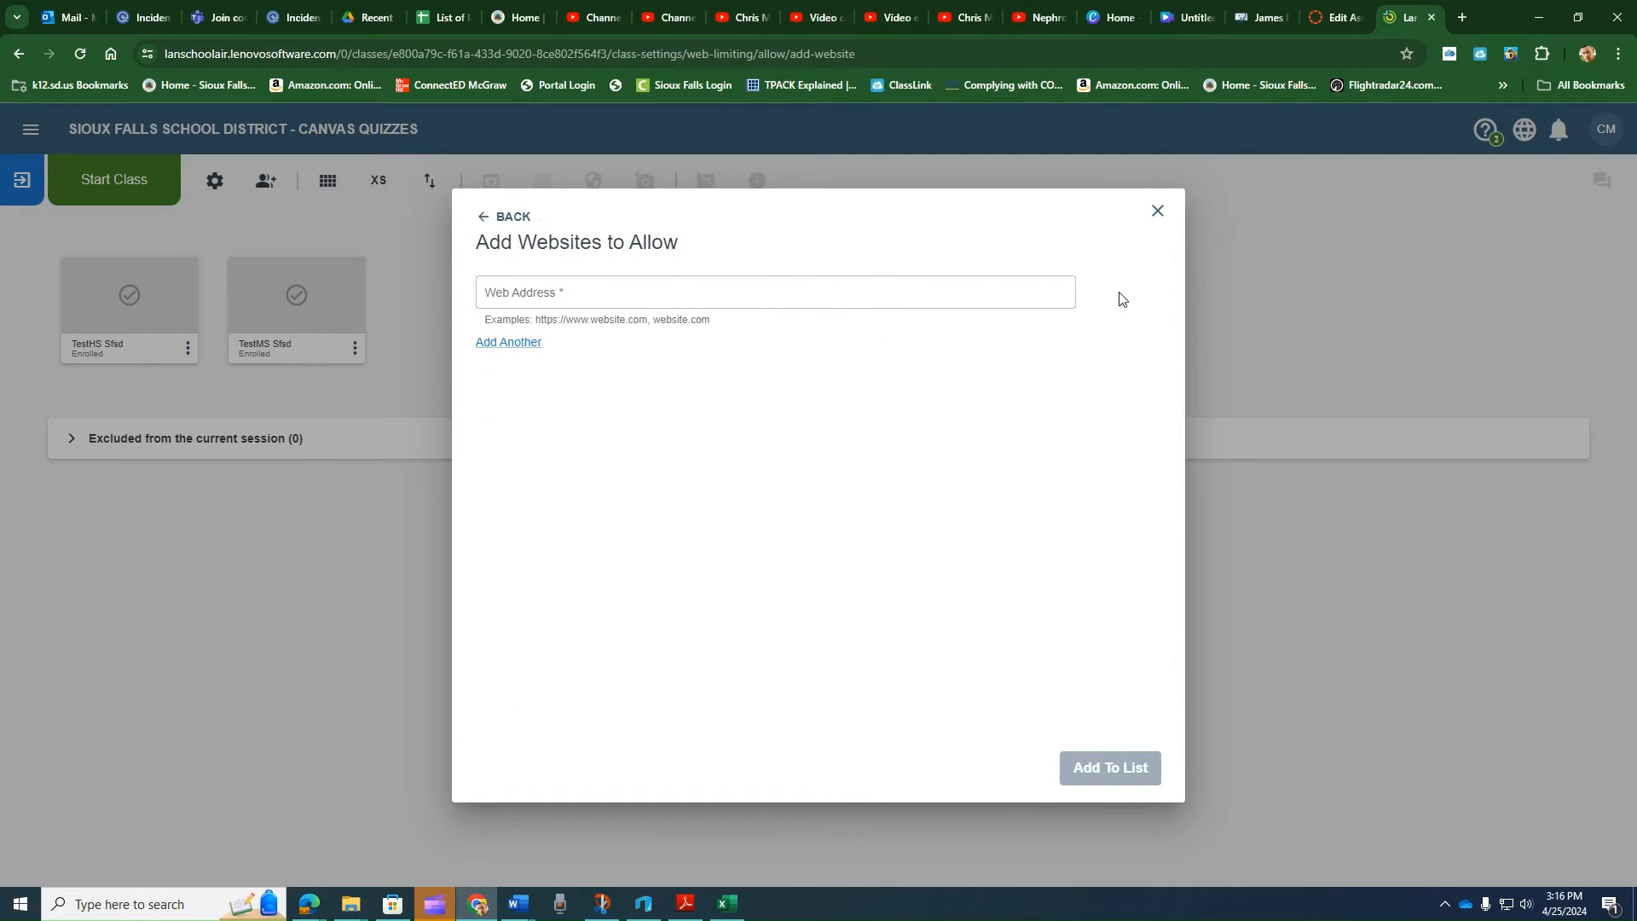
{"action": "left_click", "coordinate": [836, 297]}
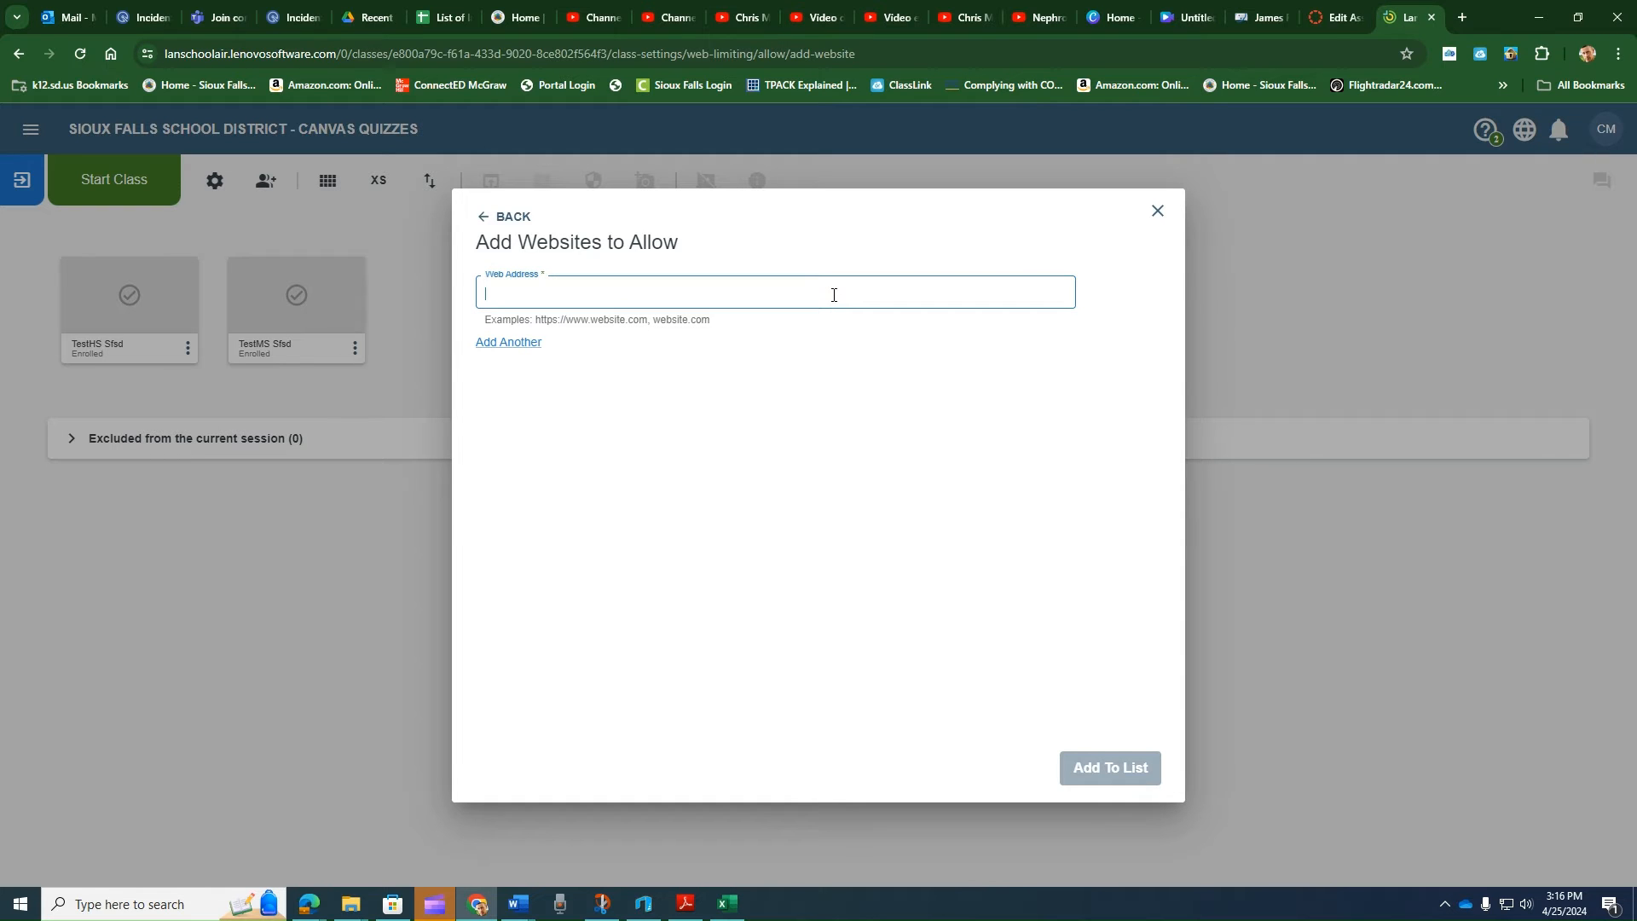
{"action": "type", "text": "www.google.com"}
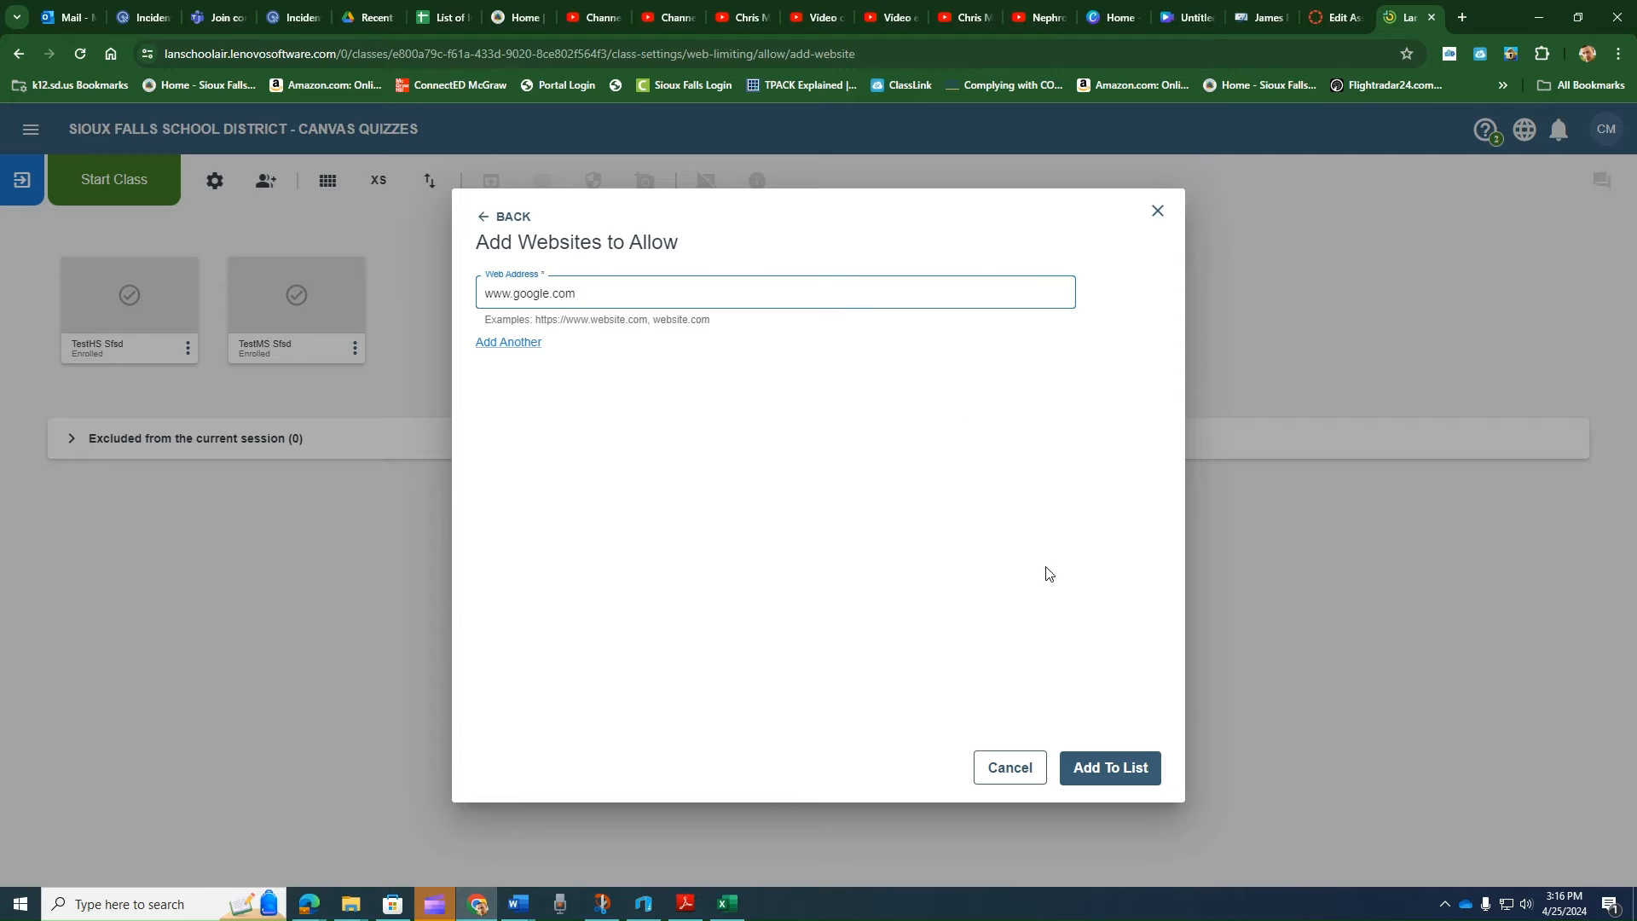
{"action": "left_click", "coordinate": [1100, 770]}
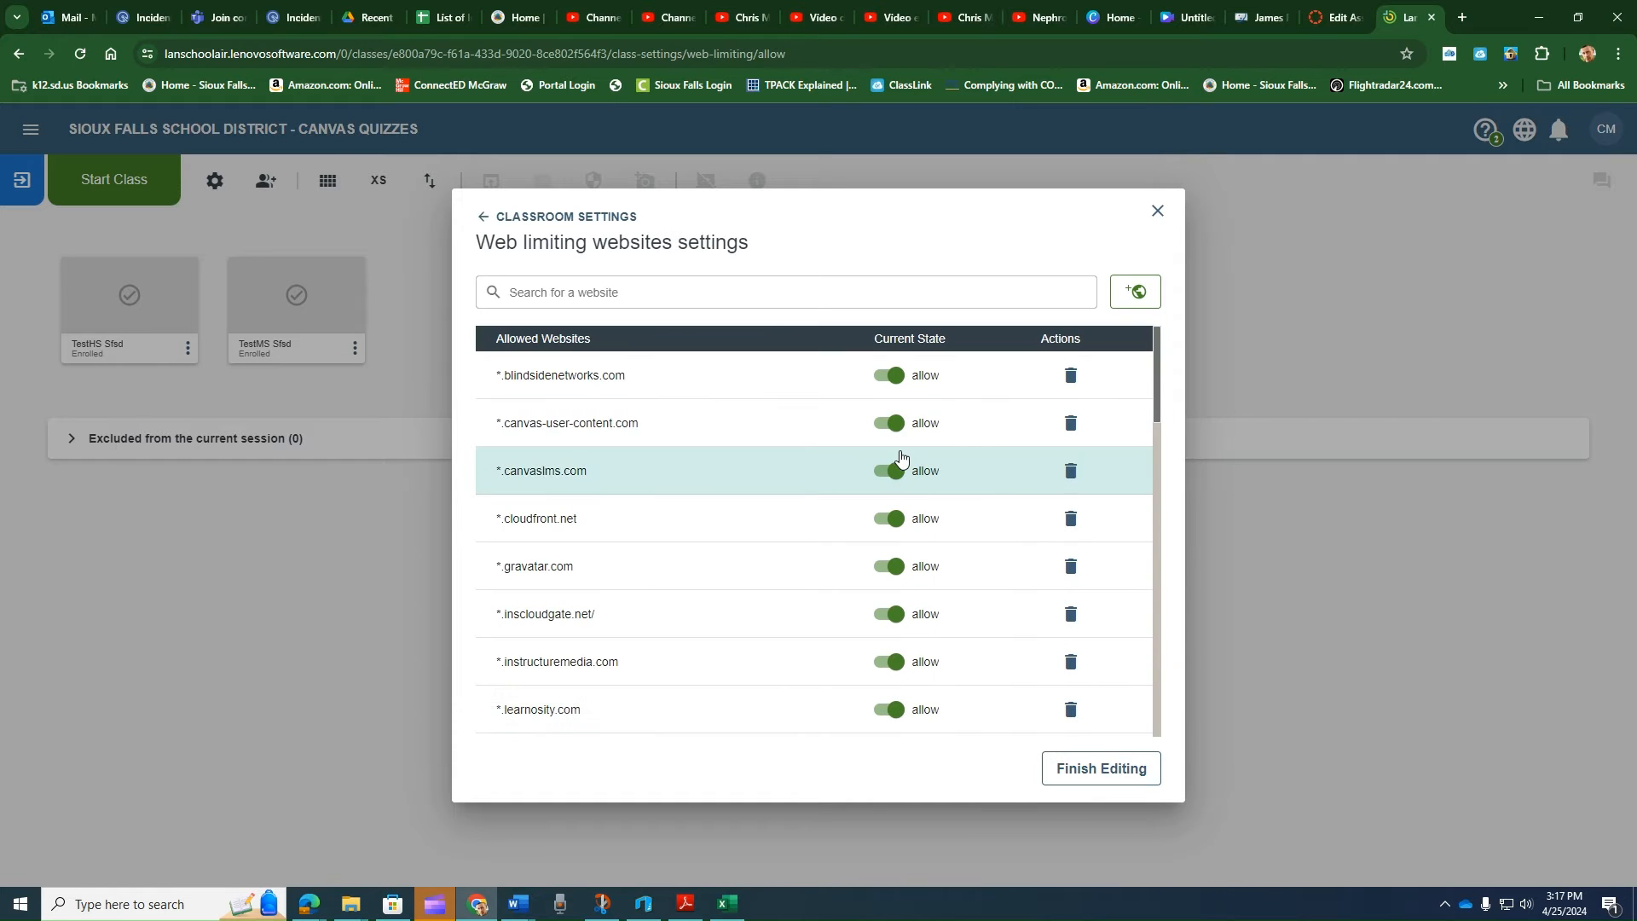
- Switch *.blindsidenetworks.com to not allowed and back to allow
{"action": "left_click", "coordinate": [890, 381]}
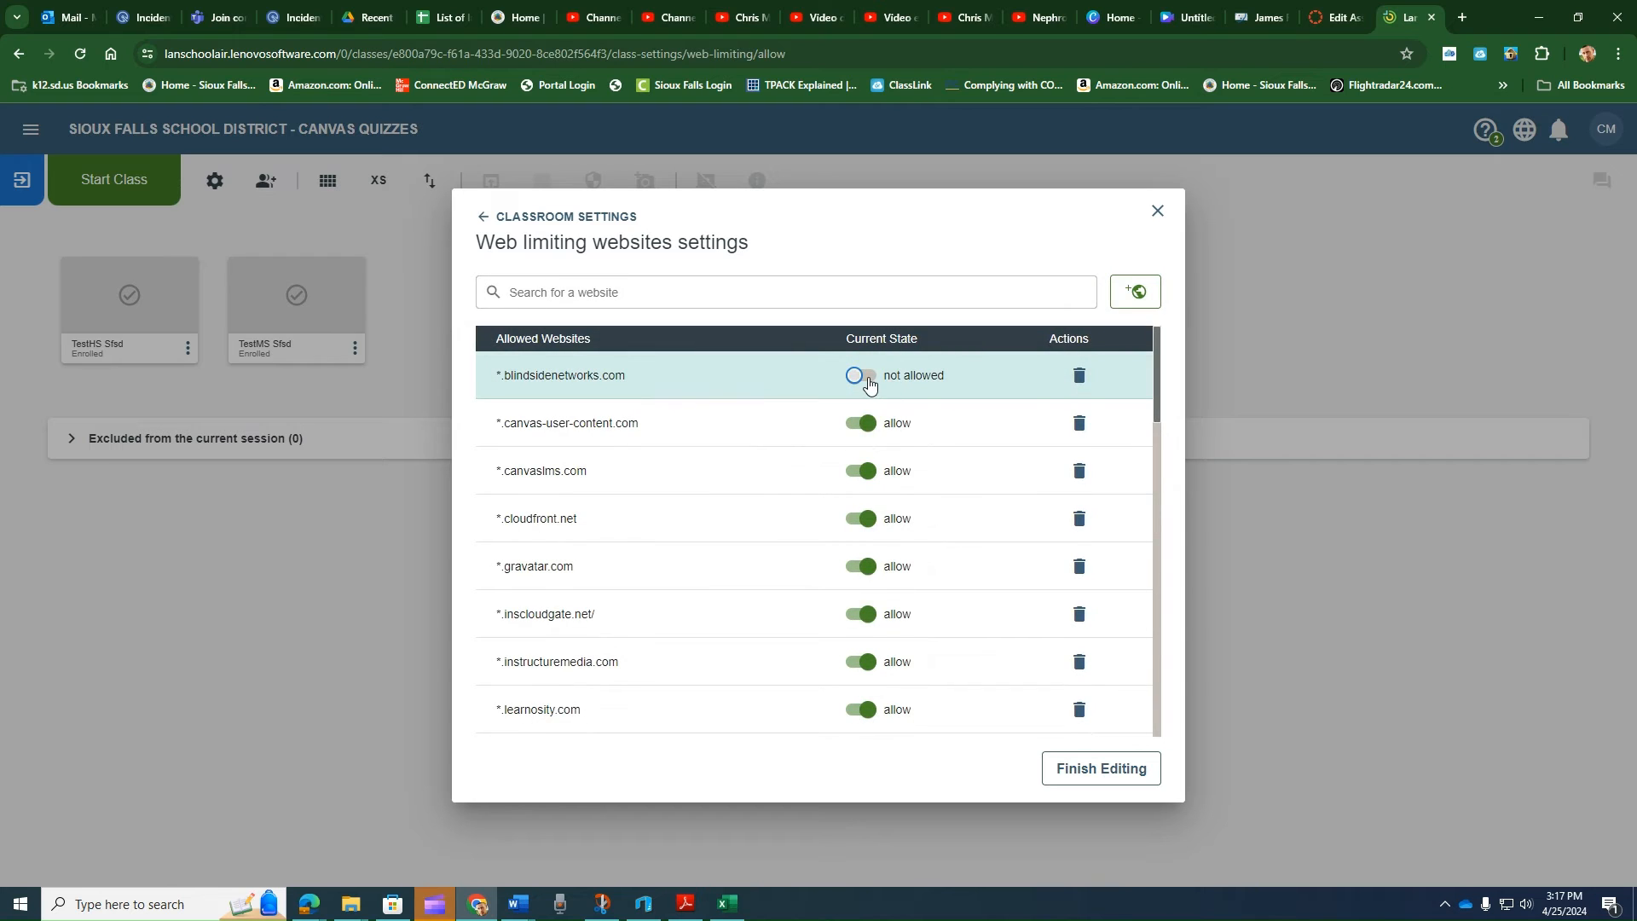
{"action": "left_click", "coordinate": [865, 380]}
- Examine the whole list of allowed websites for the Canvas Quizzes class
{"action": "scroll", "coordinate": [811, 563], "scroll_direction": "down", "scroll_amount": 2}
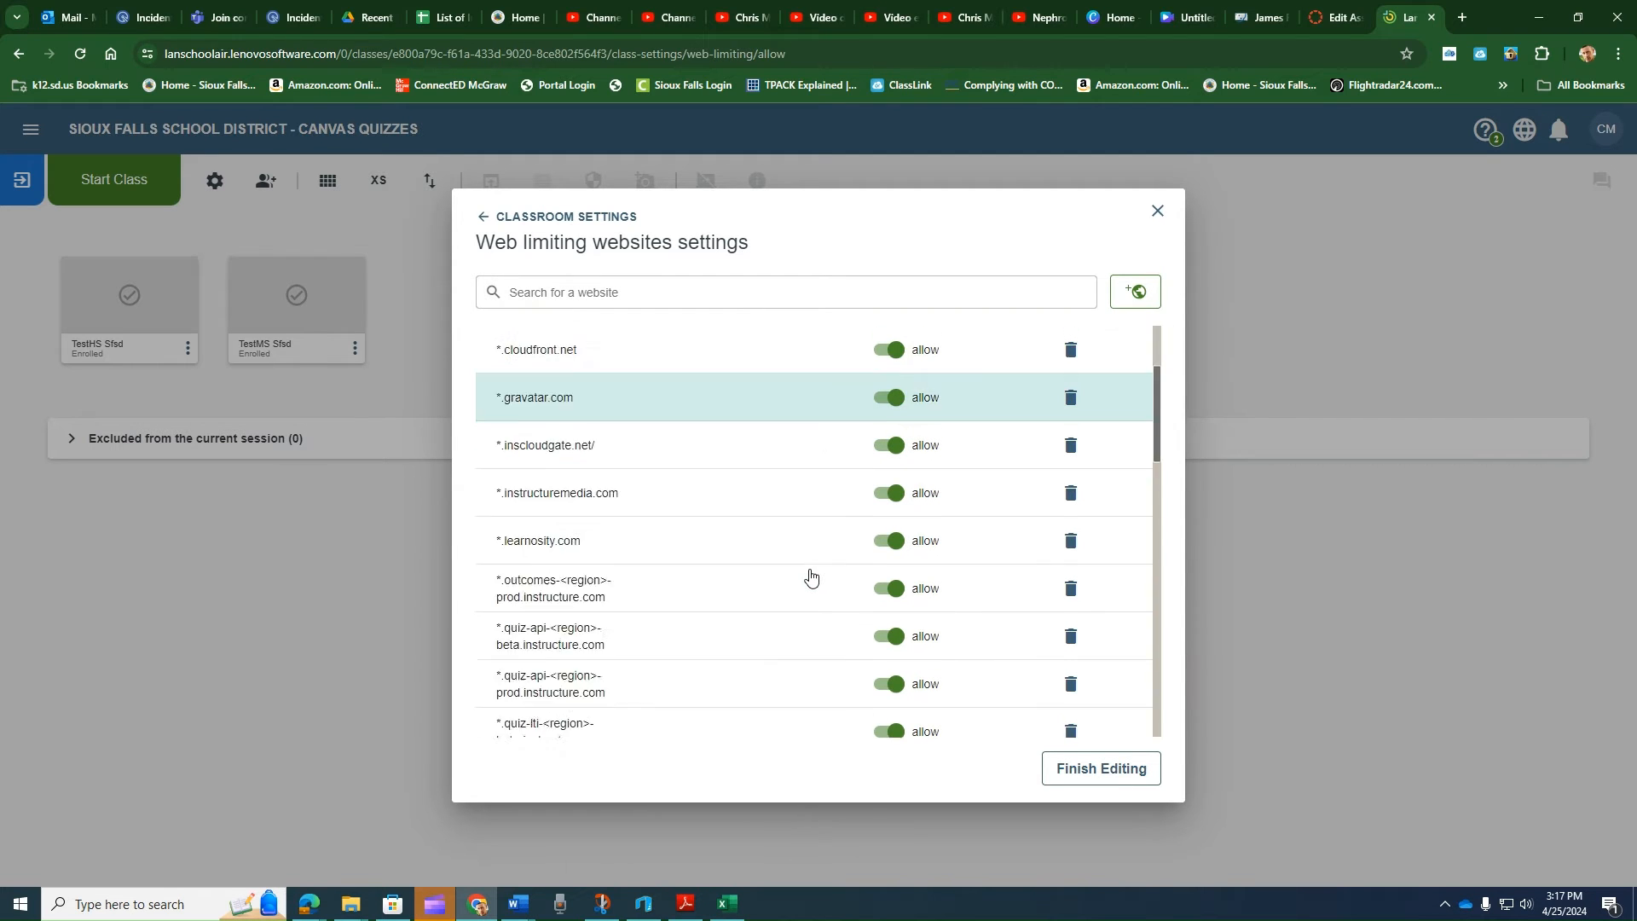
{"action": "scroll", "coordinate": [811, 578], "scroll_direction": "down", "scroll_amount": 10}
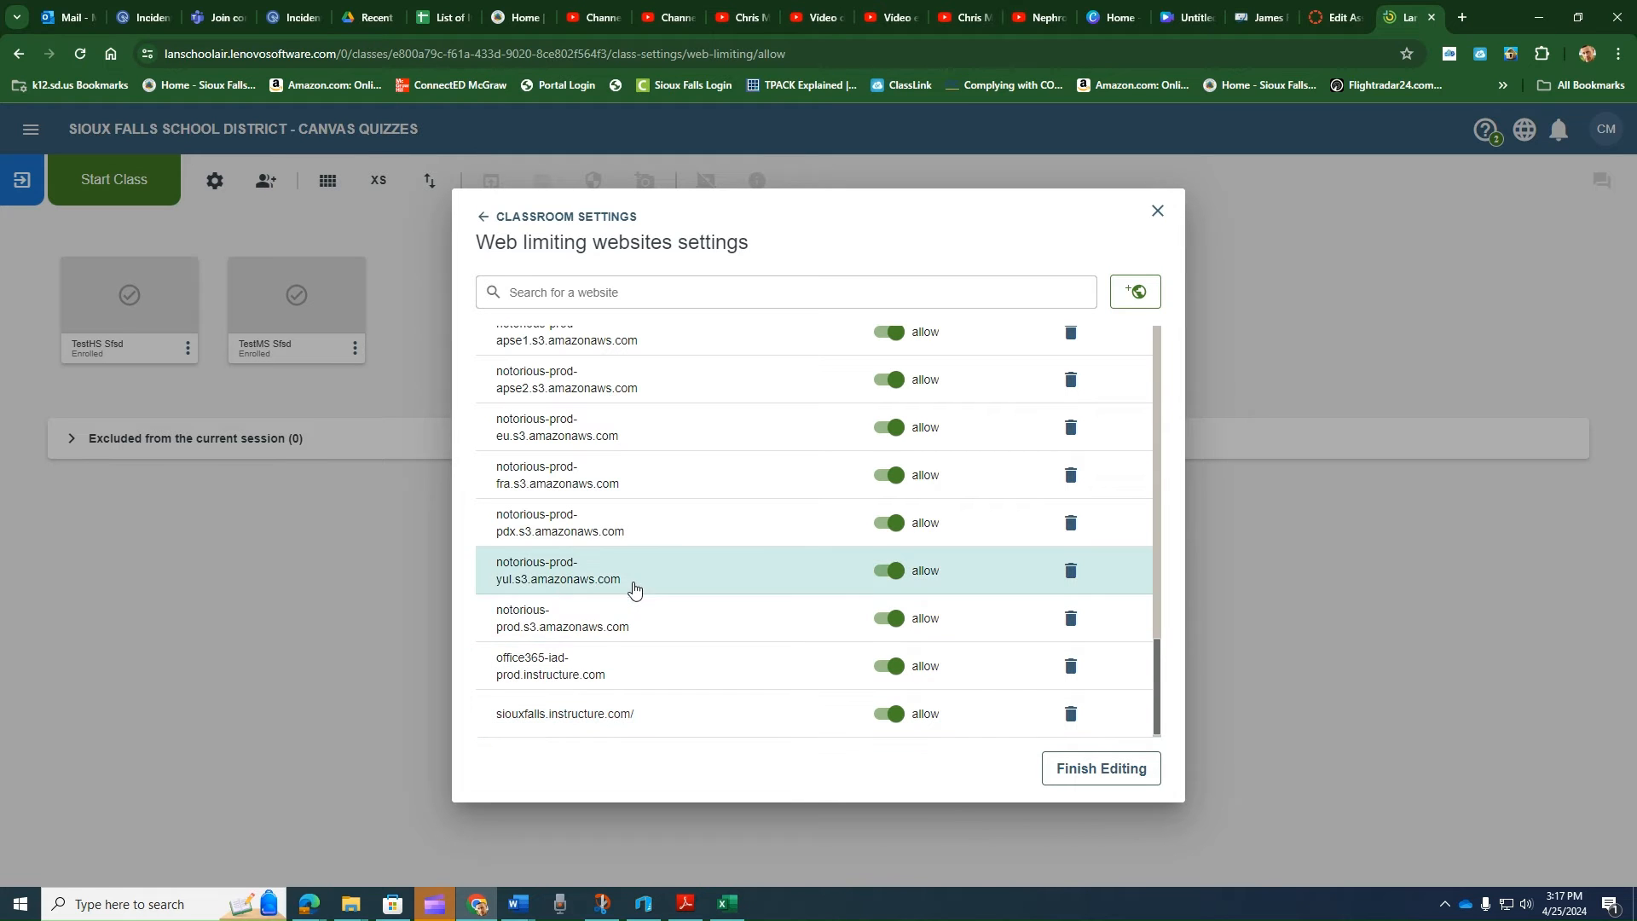
{"action": "scroll", "coordinate": [632, 585], "scroll_direction": "up", "scroll_amount": 4}
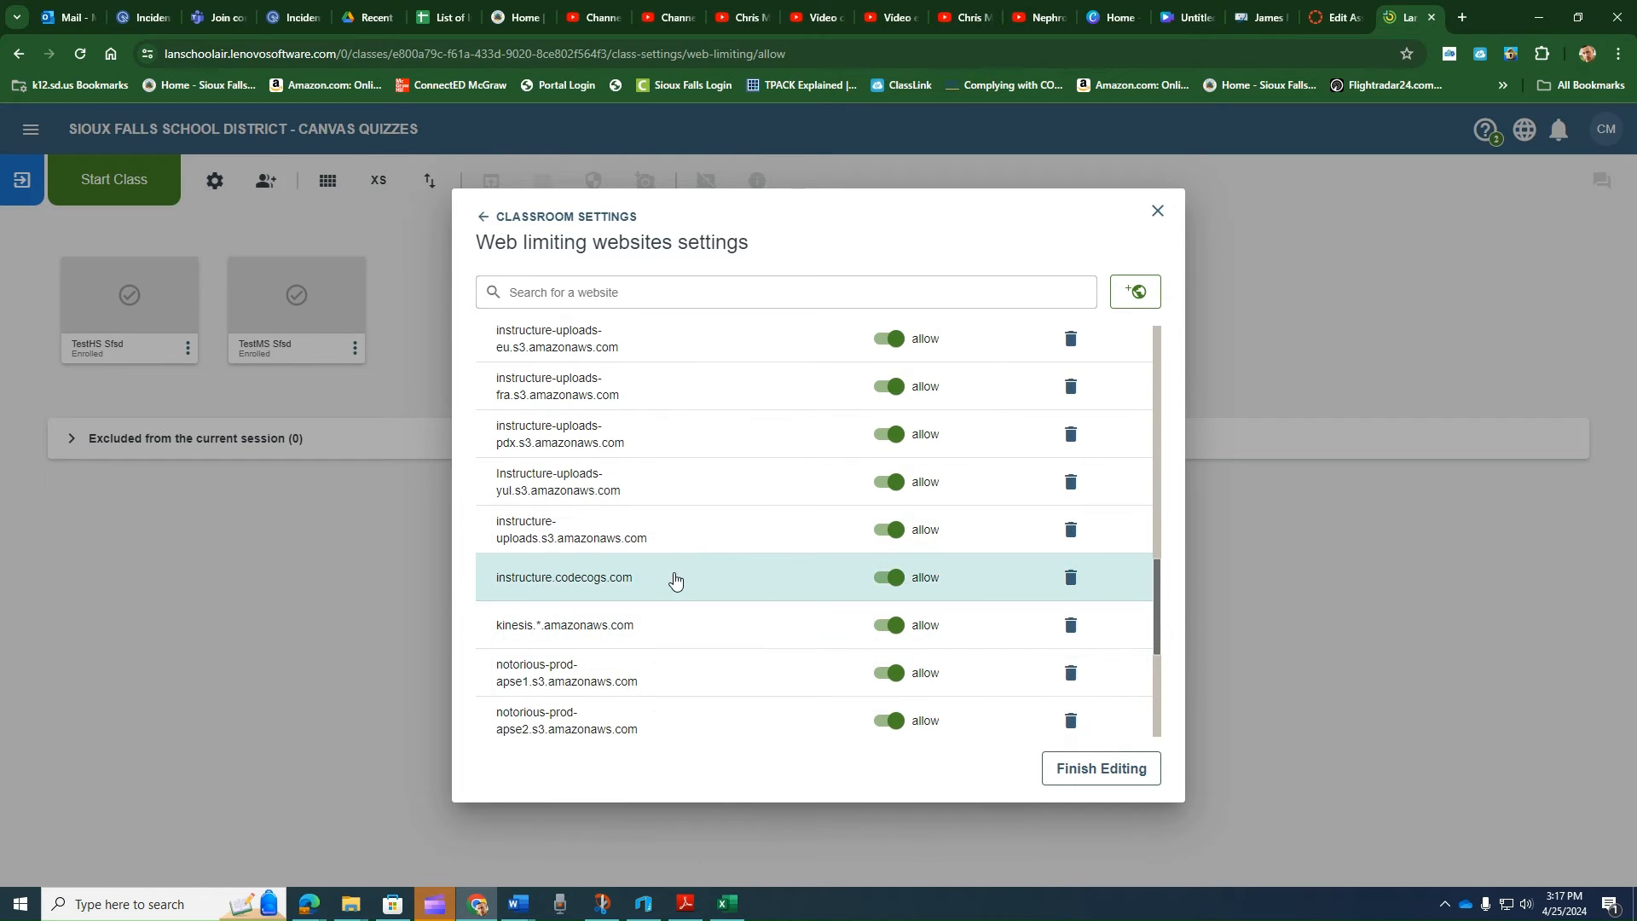
{"action": "scroll", "coordinate": [668, 575], "scroll_direction": "down", "scroll_amount": 3}
{"action": "scroll", "coordinate": [665, 591], "scroll_direction": "up", "scroll_amount": 10}
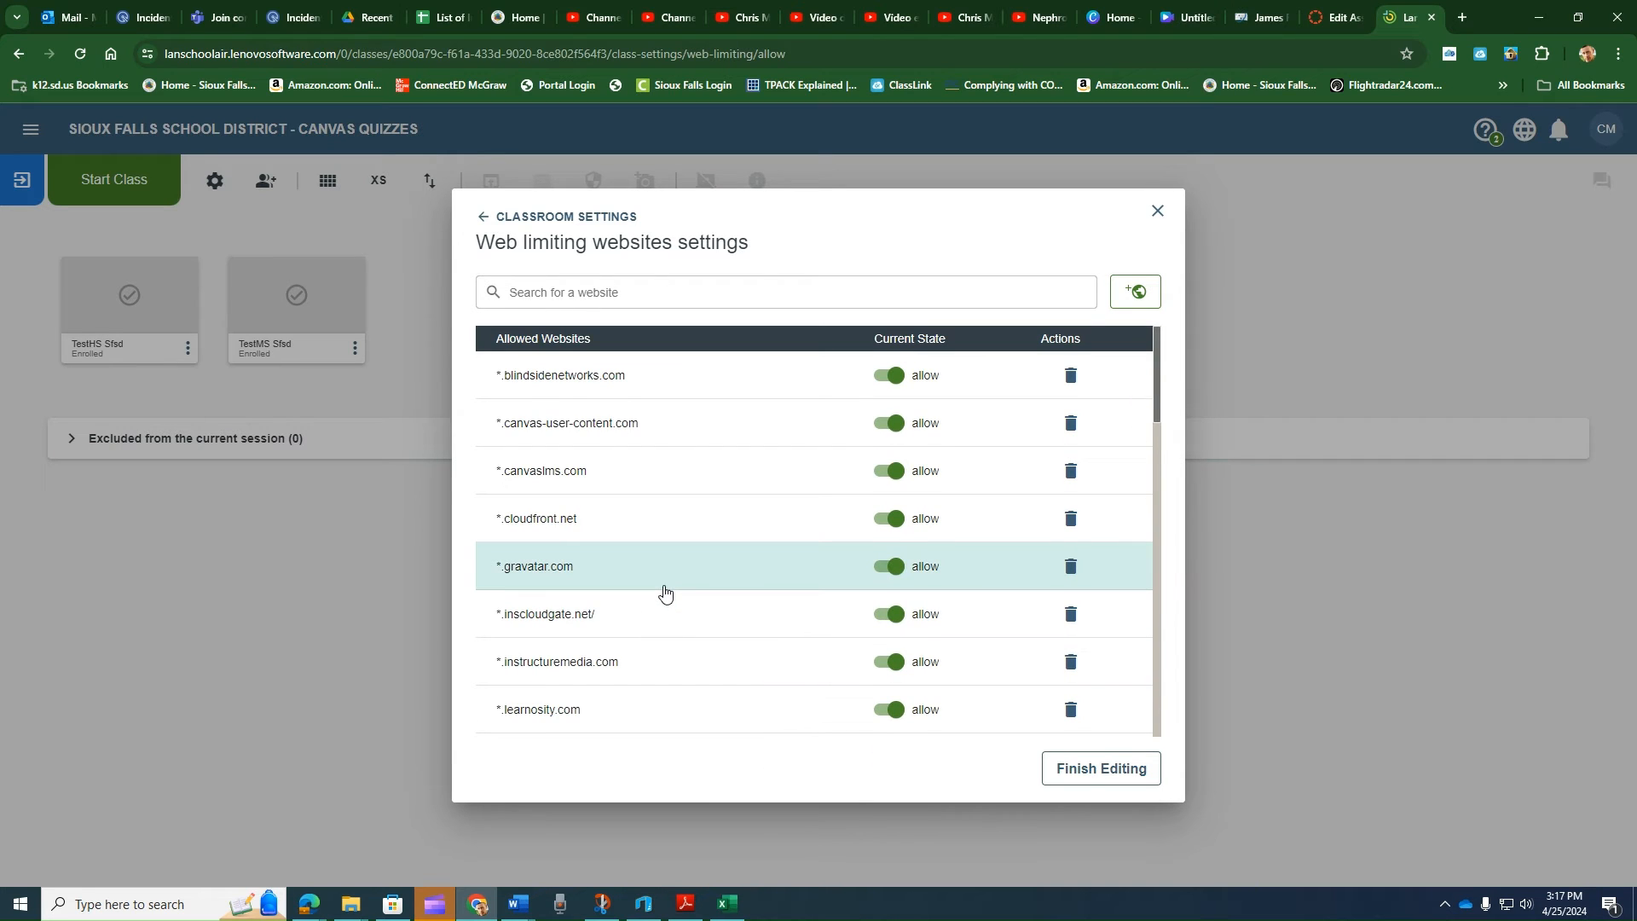
{"action": "scroll", "coordinate": [661, 612], "scroll_direction": "down", "scroll_amount": 5}
{"action": "scroll", "coordinate": [660, 610], "scroll_direction": "up", "scroll_amount": 6}
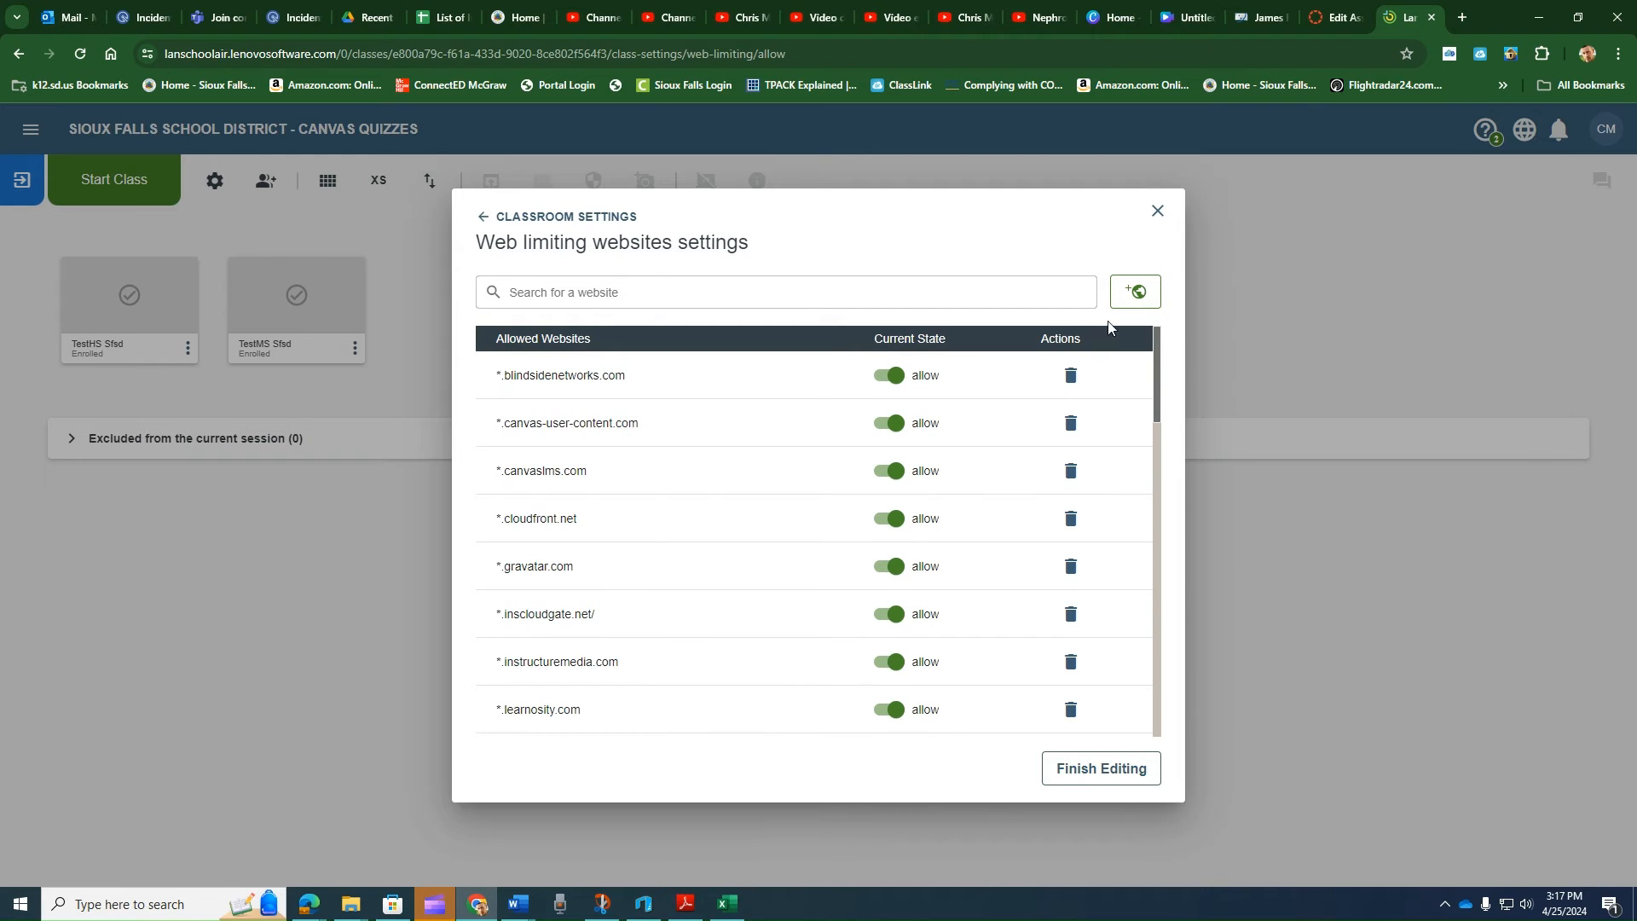
- Try to copy *.canvas-user-content.com from the Word document into a new allowed-website entry, add a second address row, and cancel
{"action": "left_click", "coordinate": [1145, 300]}
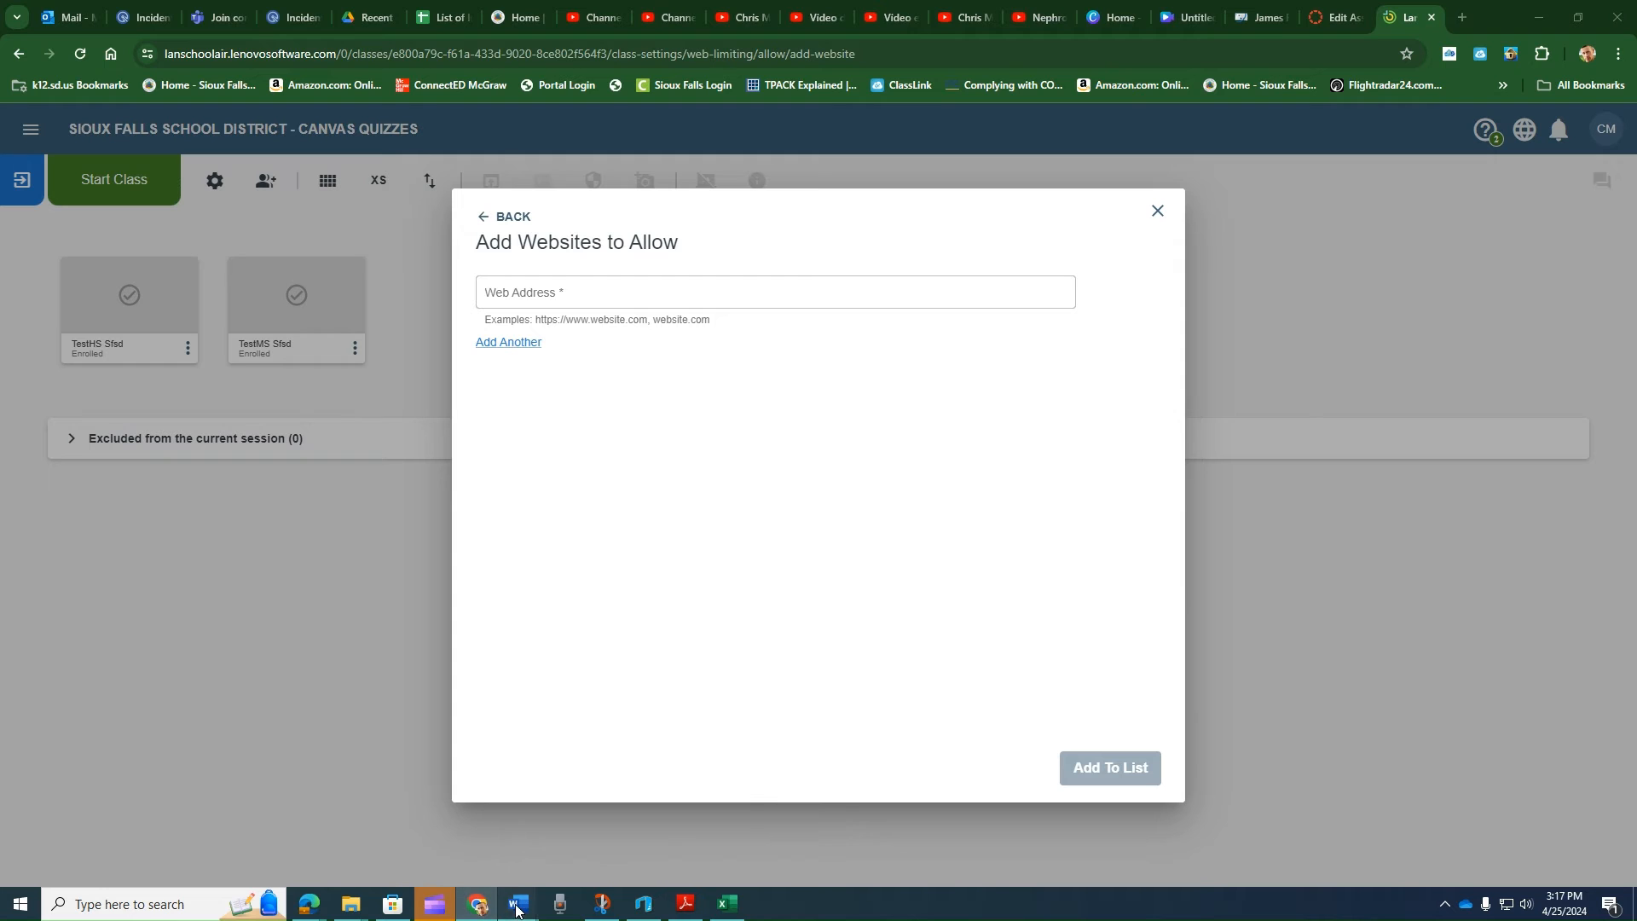
{"action": "mouse_move", "coordinate": [518, 904]}
{"action": "left_click", "coordinate": [352, 823]}
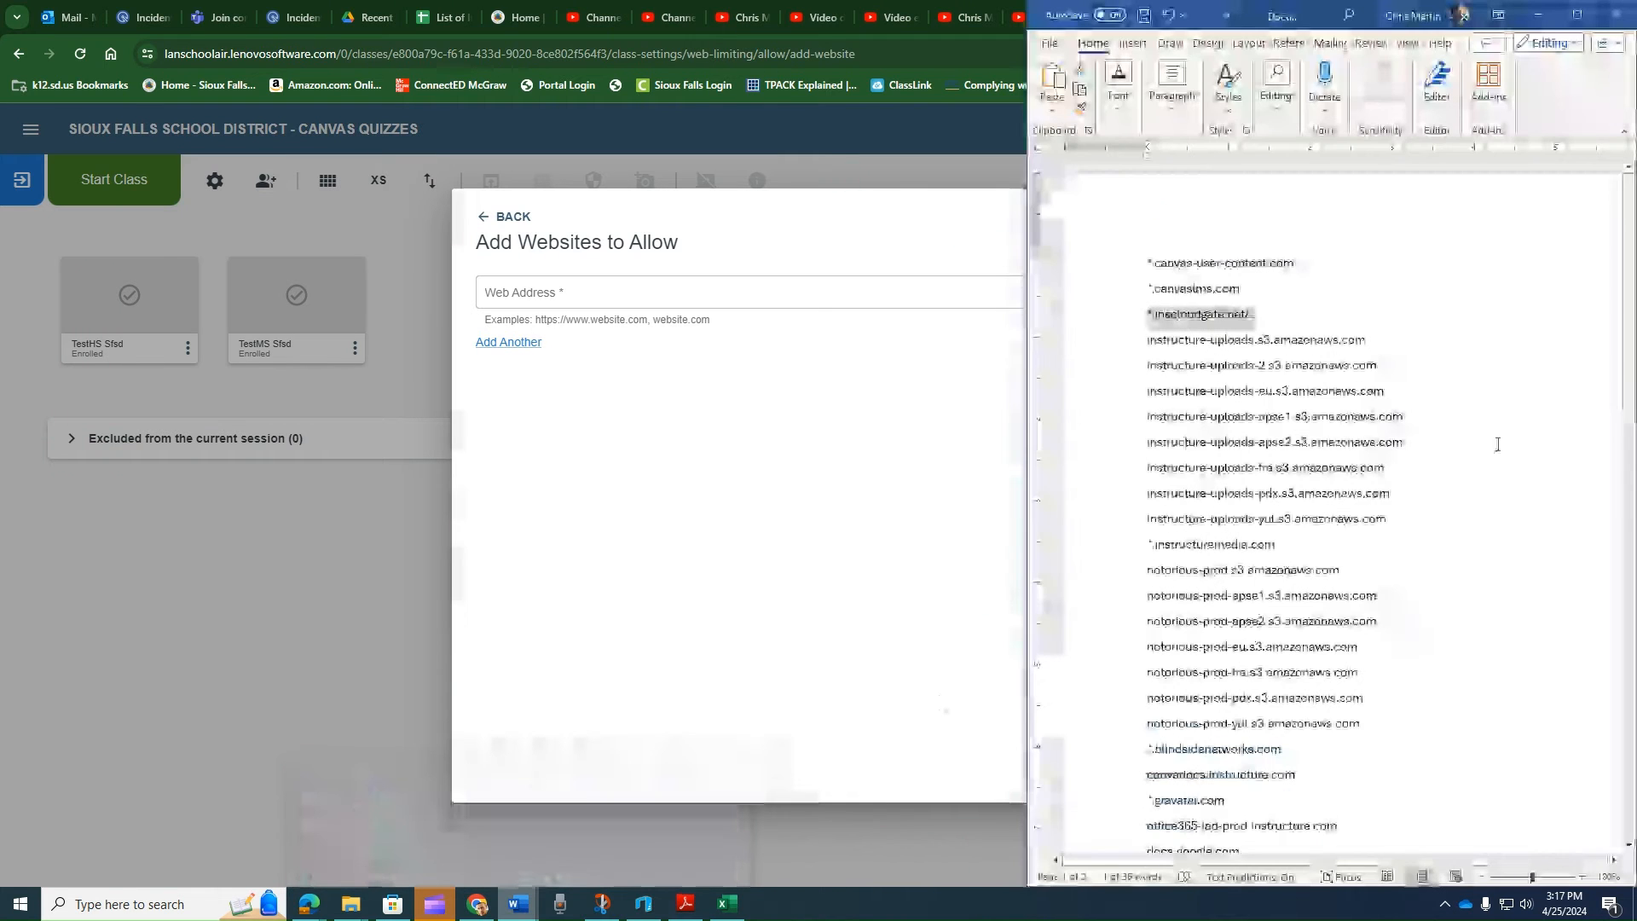
{"action": "left_click", "coordinate": [1116, 271]}
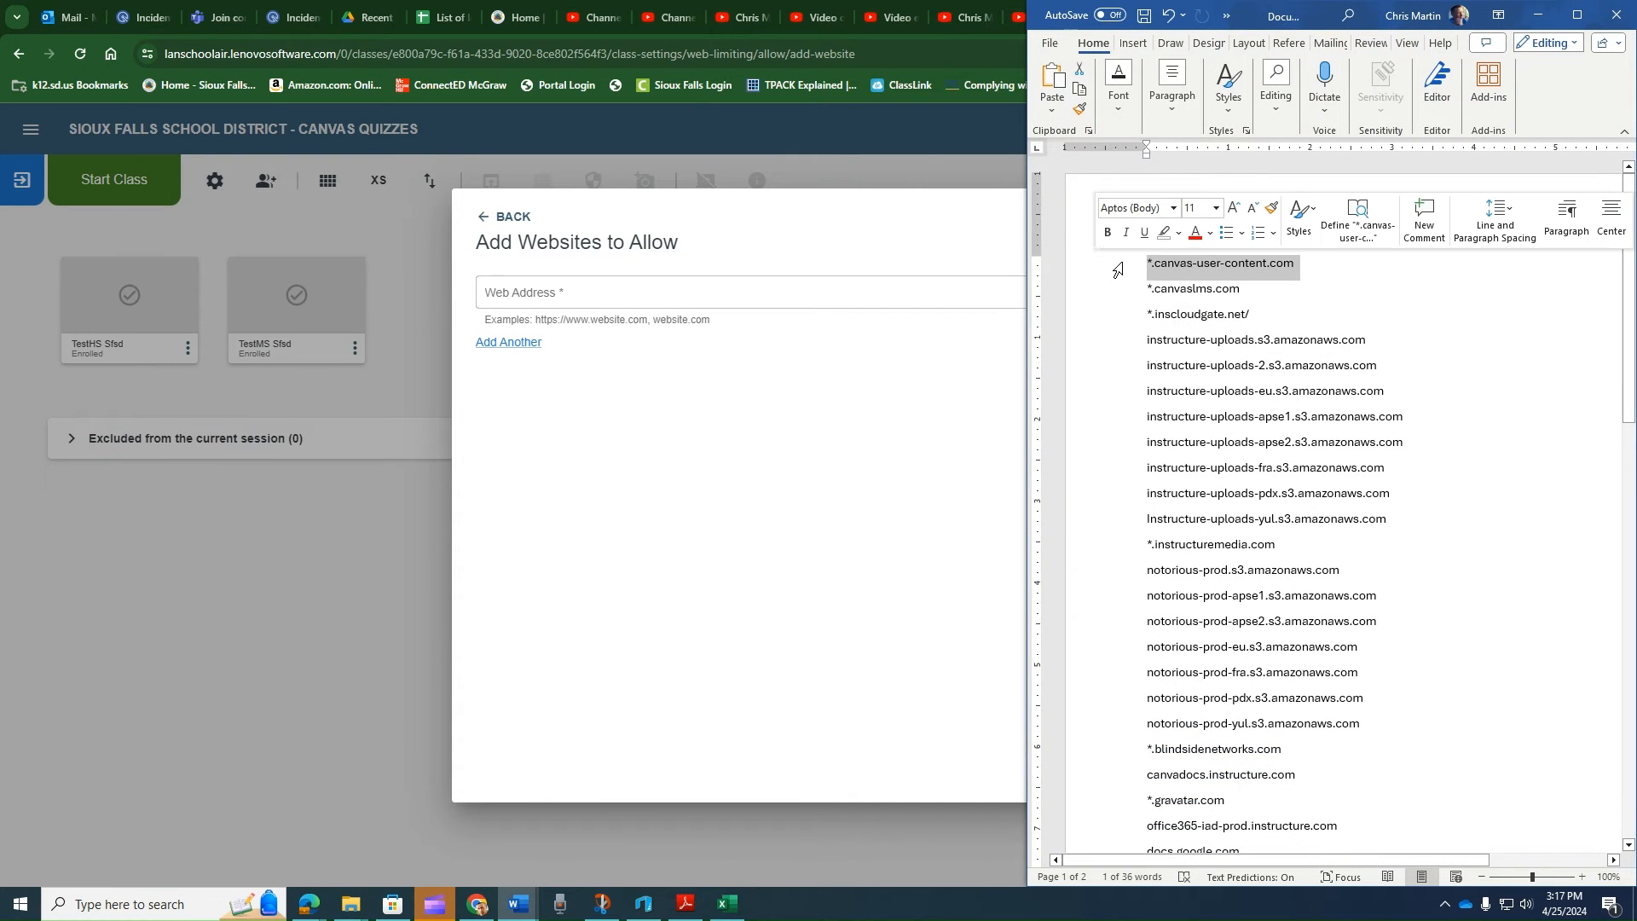
{"action": "left_click_drag", "start_coordinate": [1190, 266], "coordinate": [682, 292]}
{"action": "left_click", "coordinate": [526, 343]}
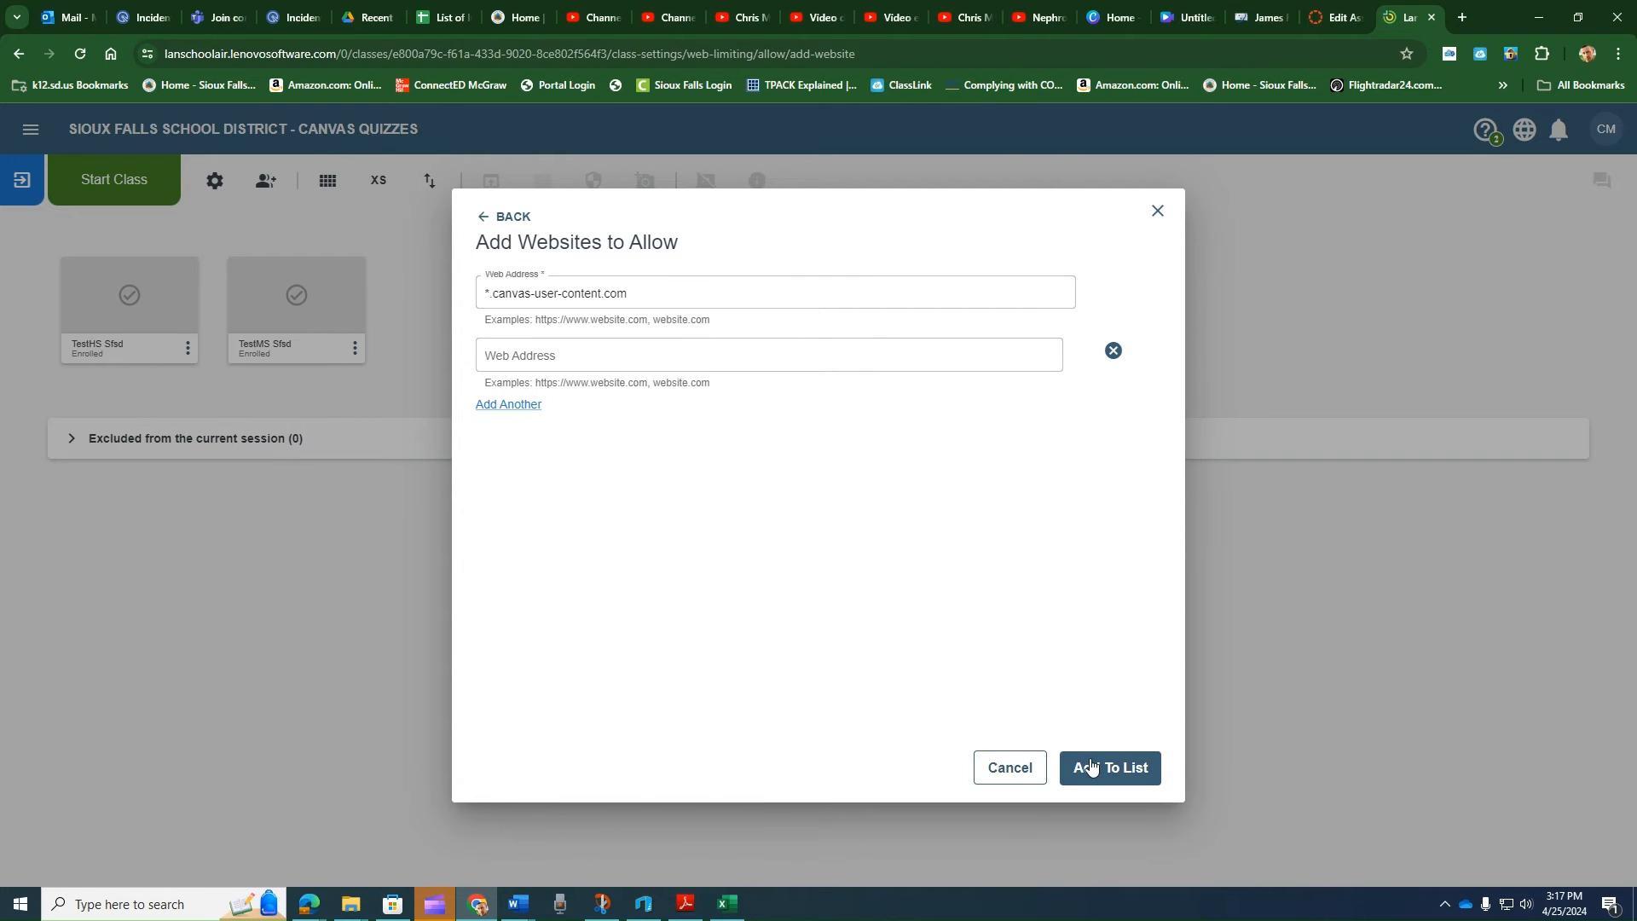
{"action": "left_click", "coordinate": [1007, 773]}
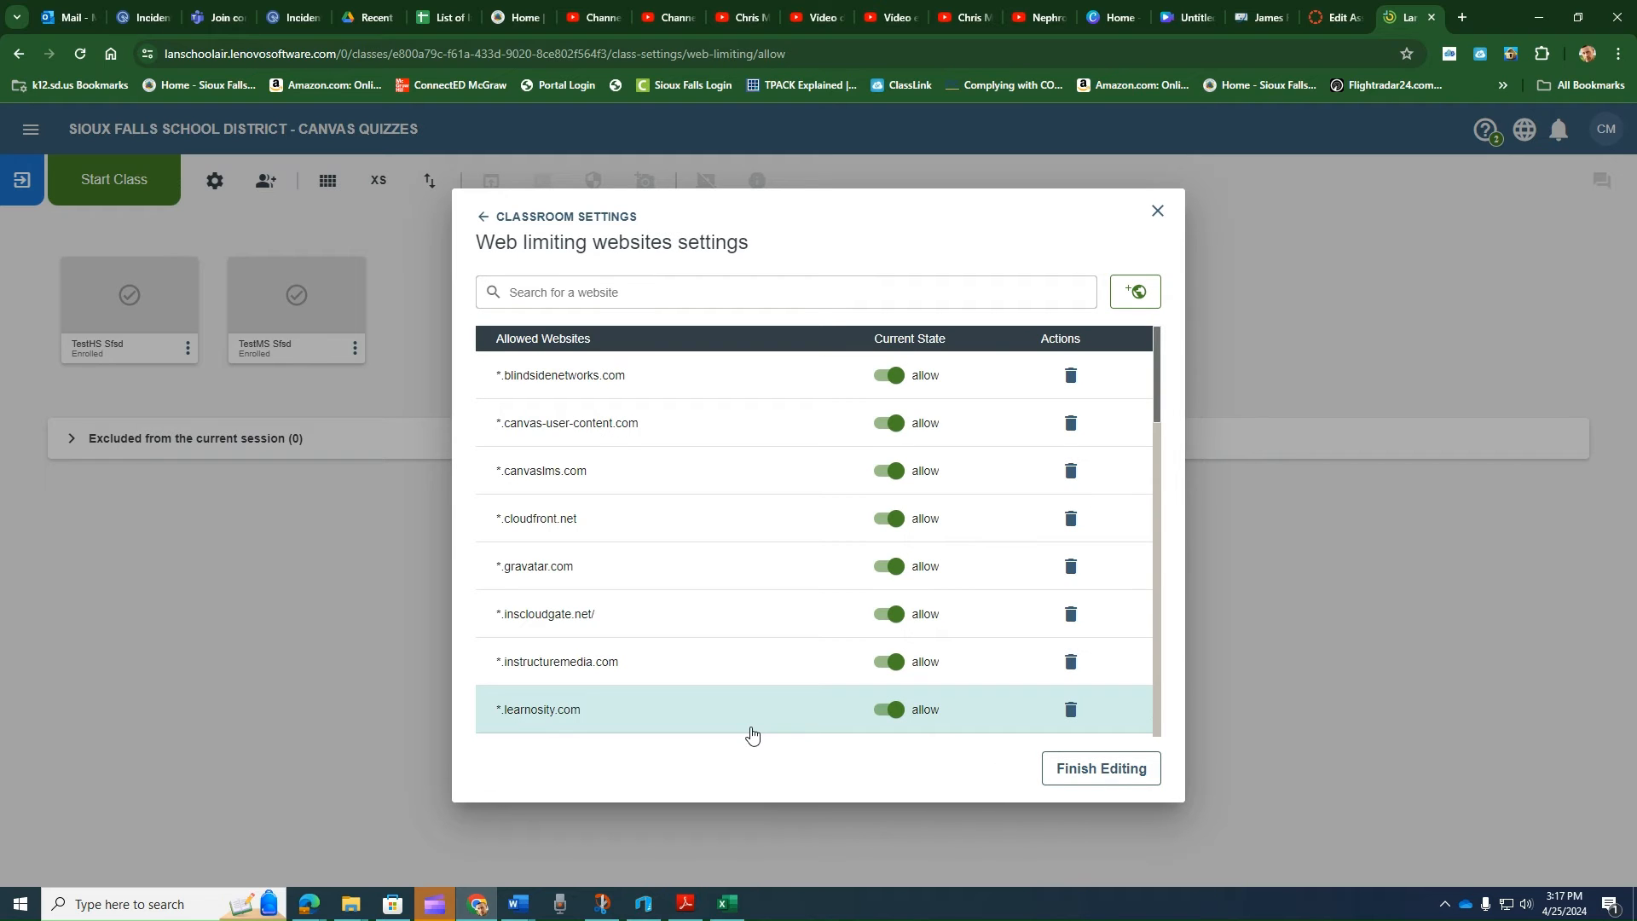
- Finish editing the class settings and start the Canvas Quizzes class session
{"action": "left_click", "coordinate": [1113, 770]}
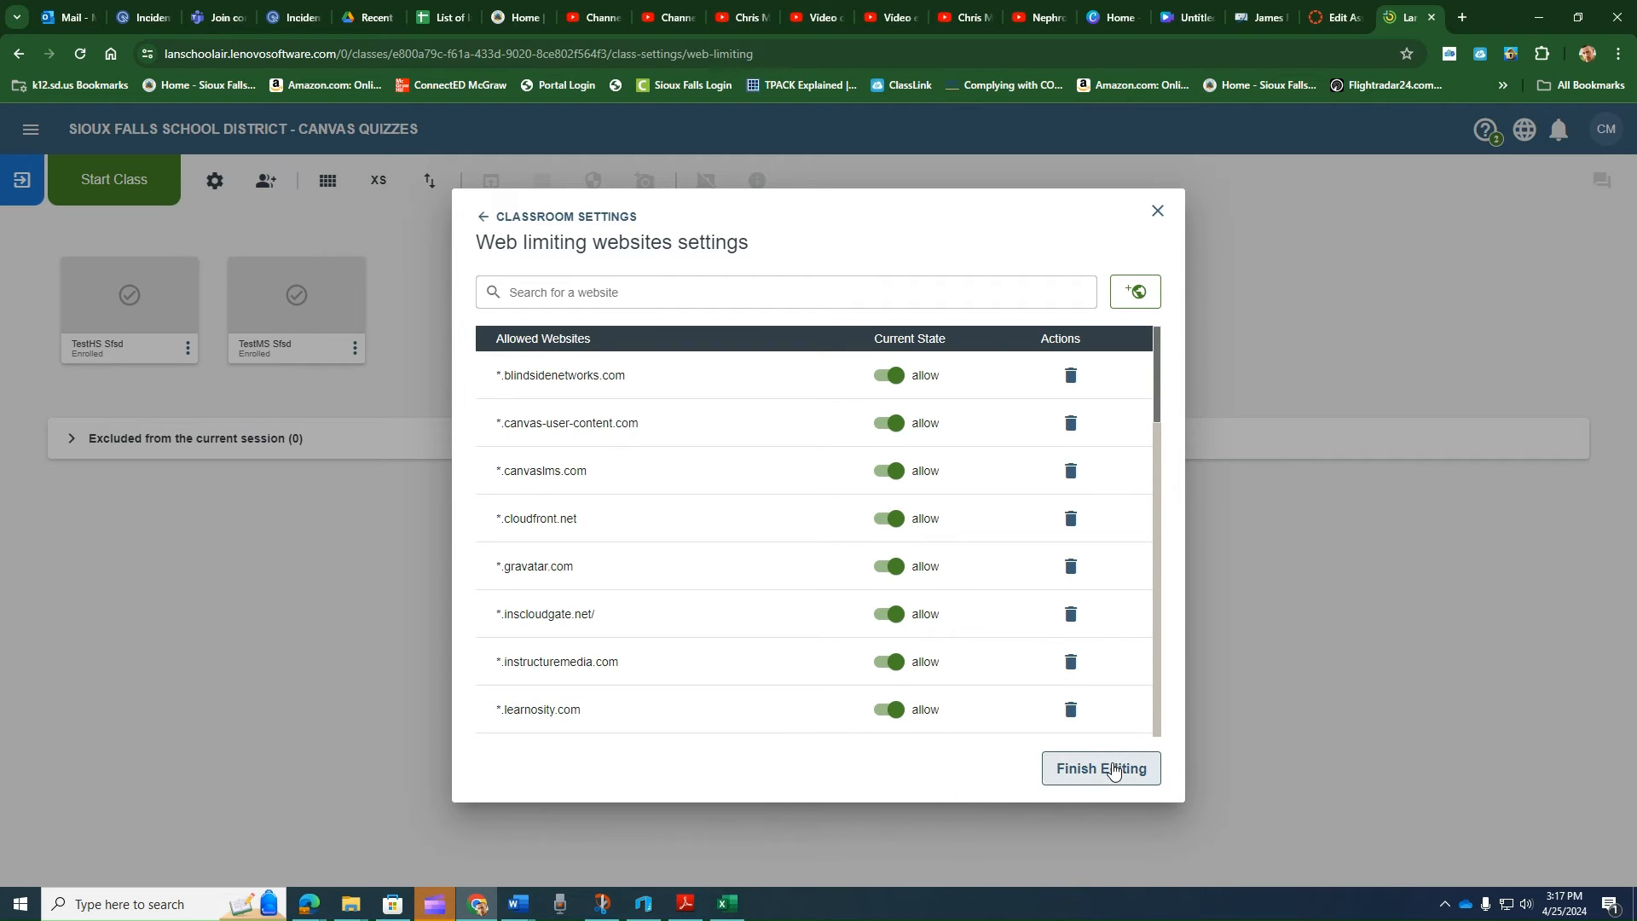
{"action": "left_click", "coordinate": [1113, 770]}
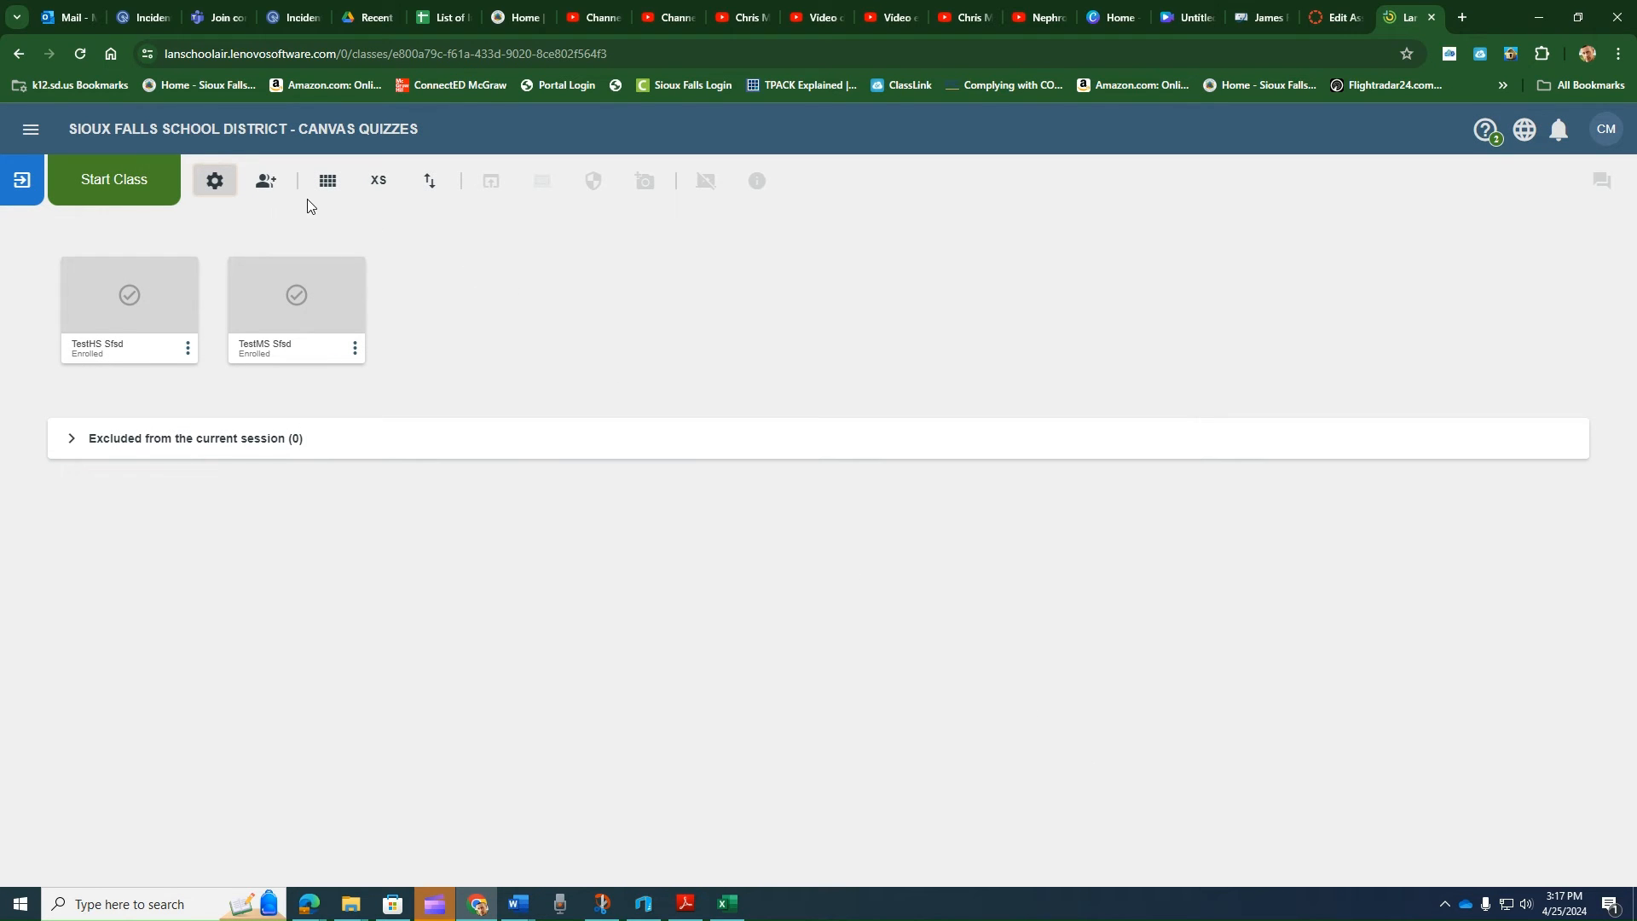
{"action": "left_click", "coordinate": [130, 189]}
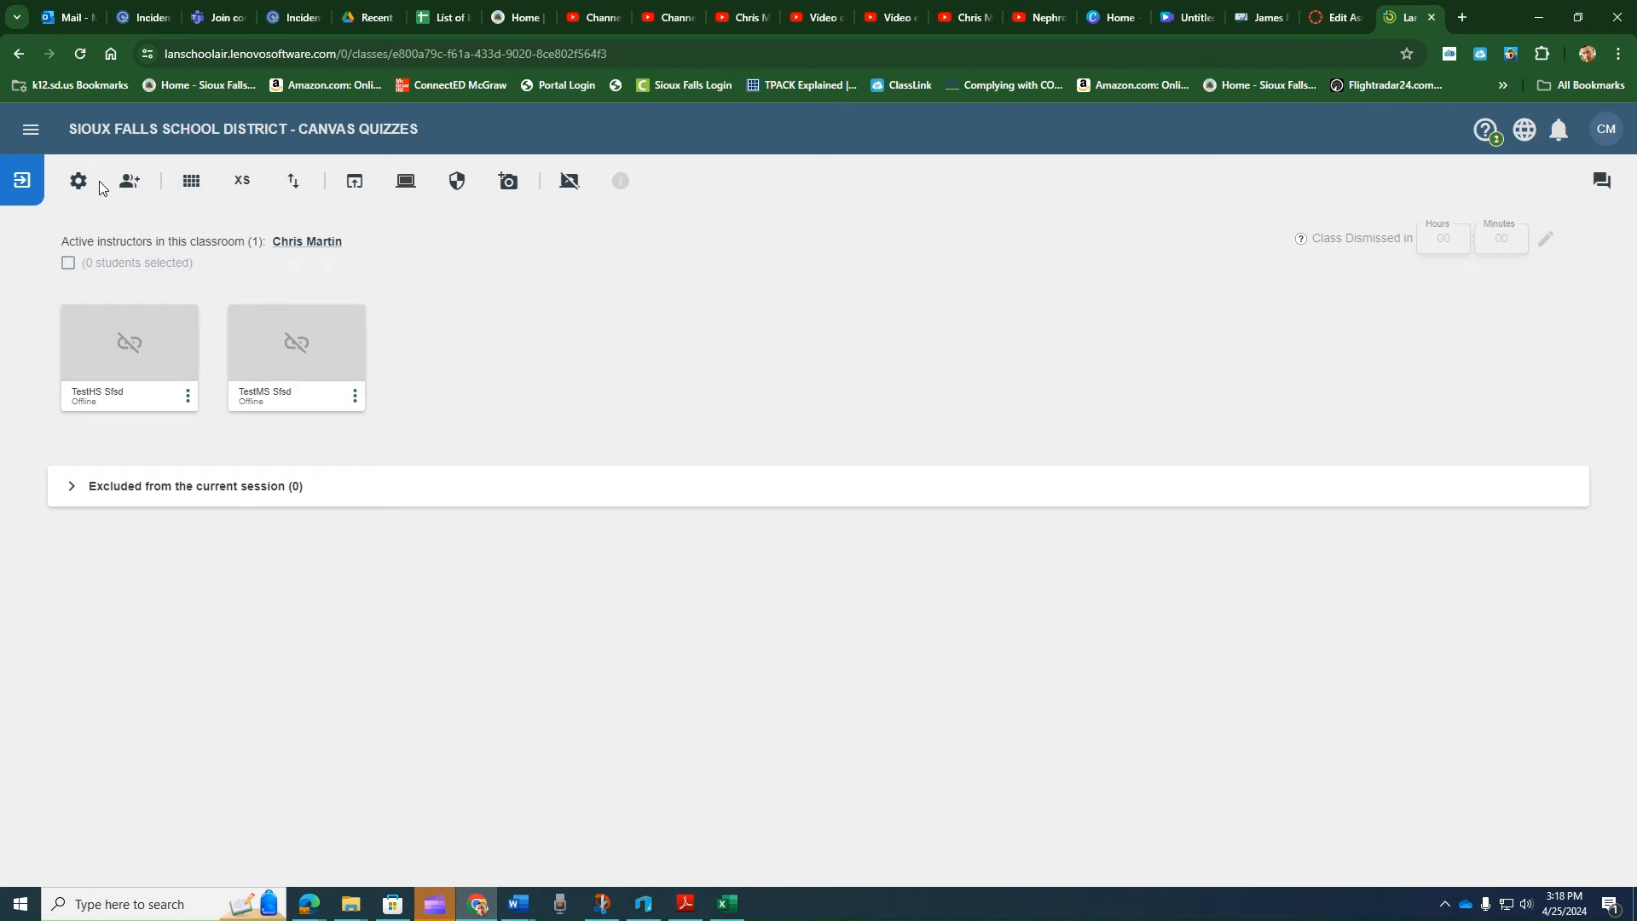
- Try to set all students to Desktop View, dismissing the request to reveal their full desktops
{"action": "left_click", "coordinate": [192, 174]}
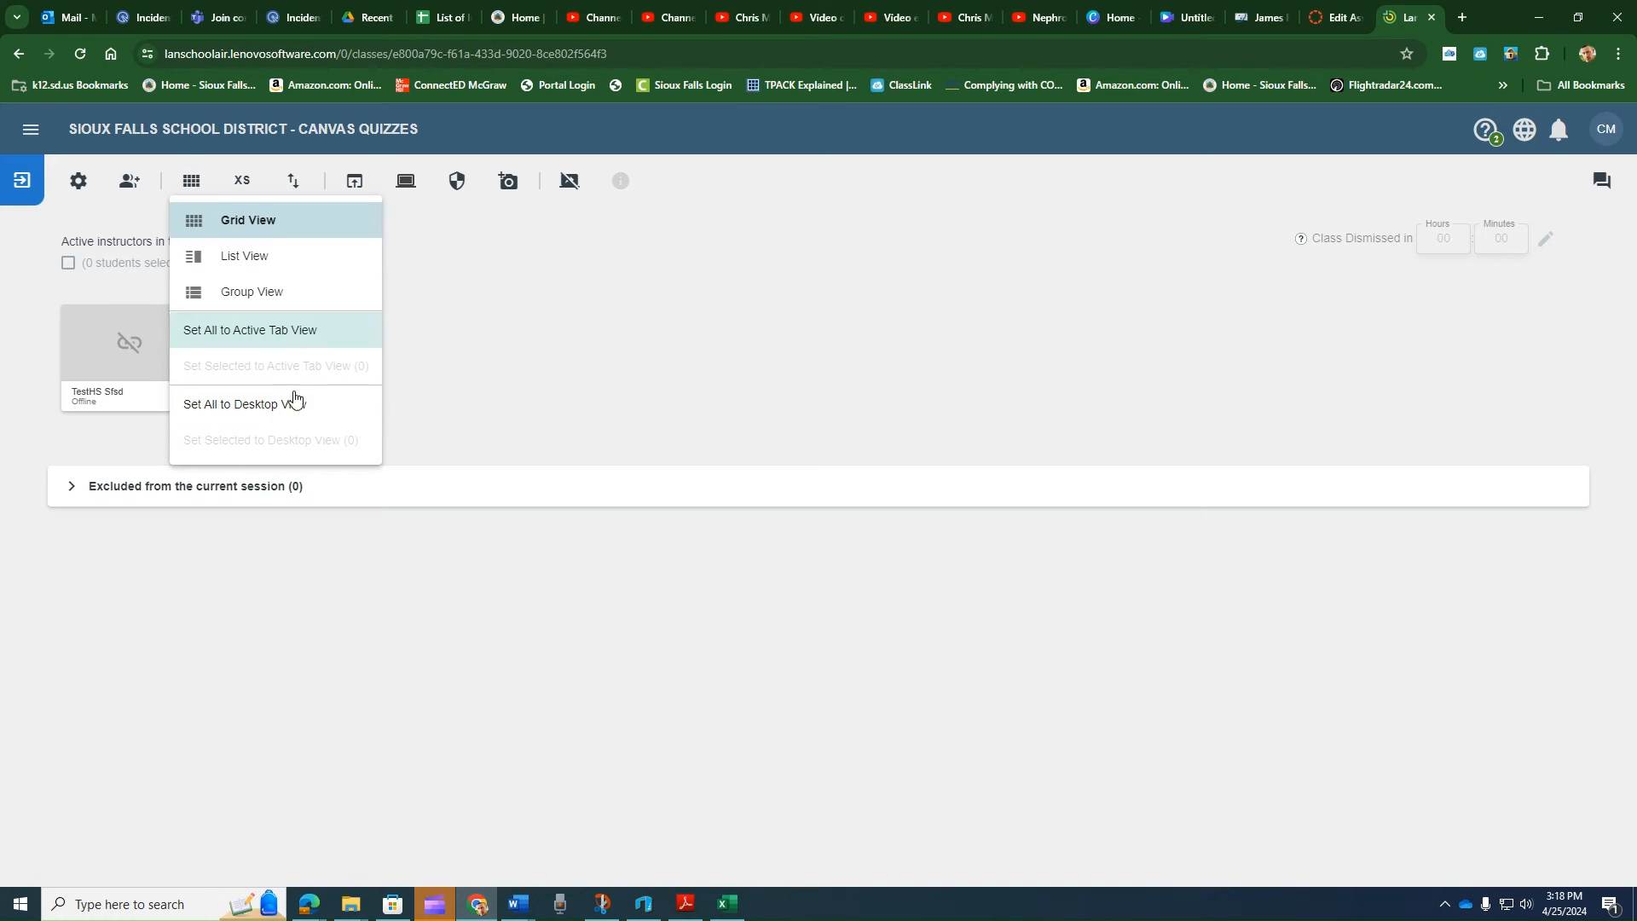
{"action": "left_click", "coordinate": [337, 406]}
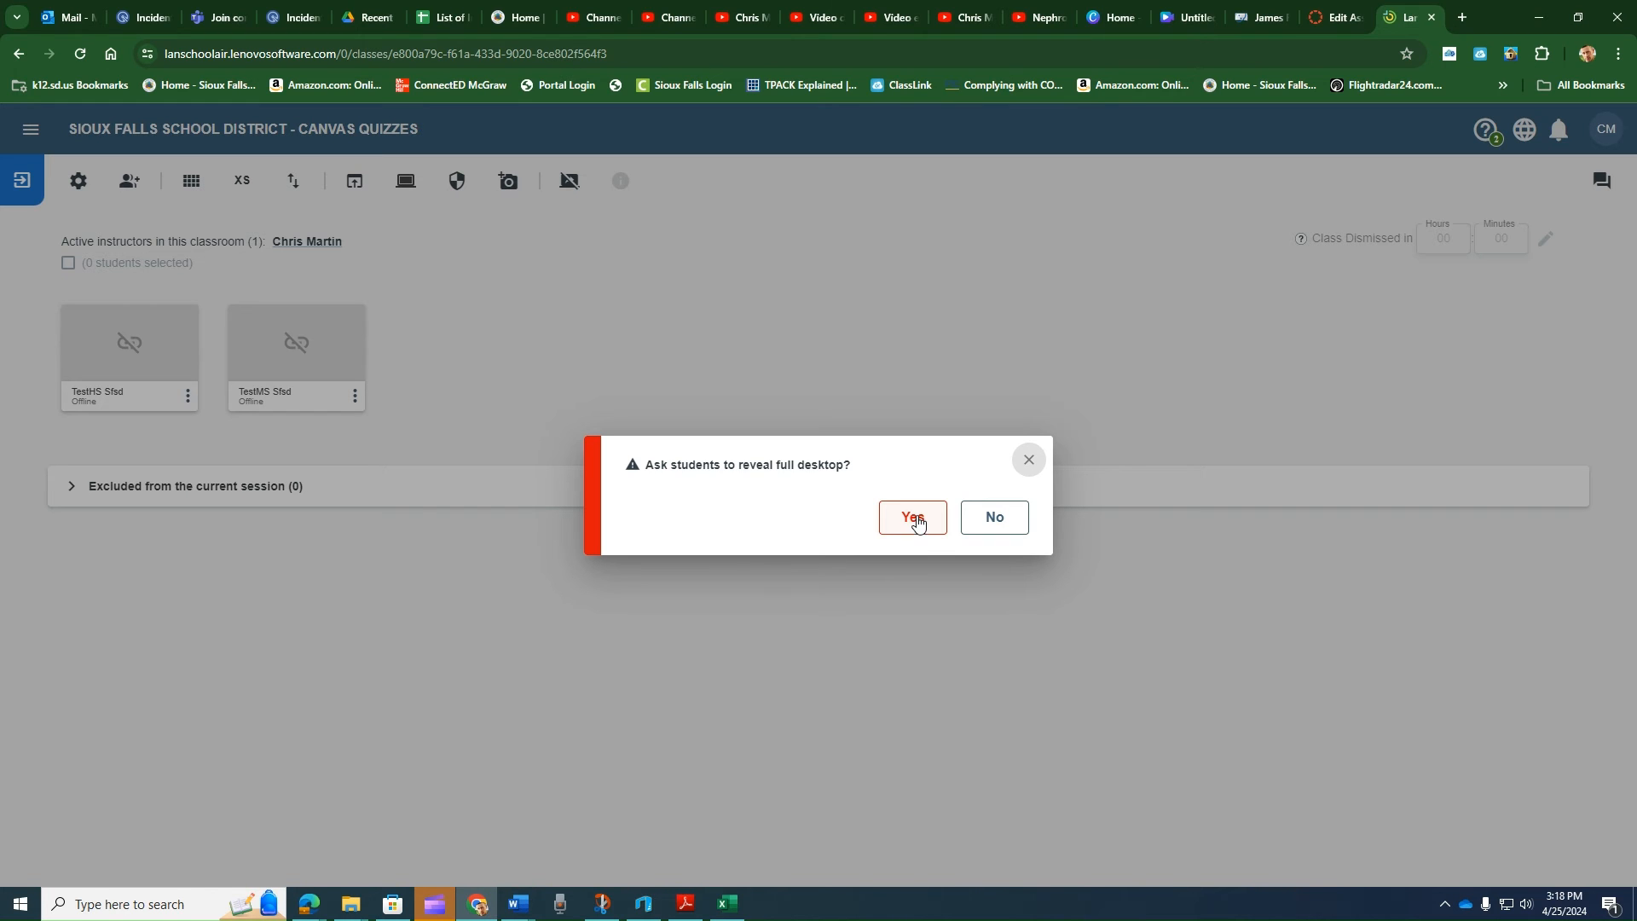
{"action": "left_click", "coordinate": [1026, 461]}
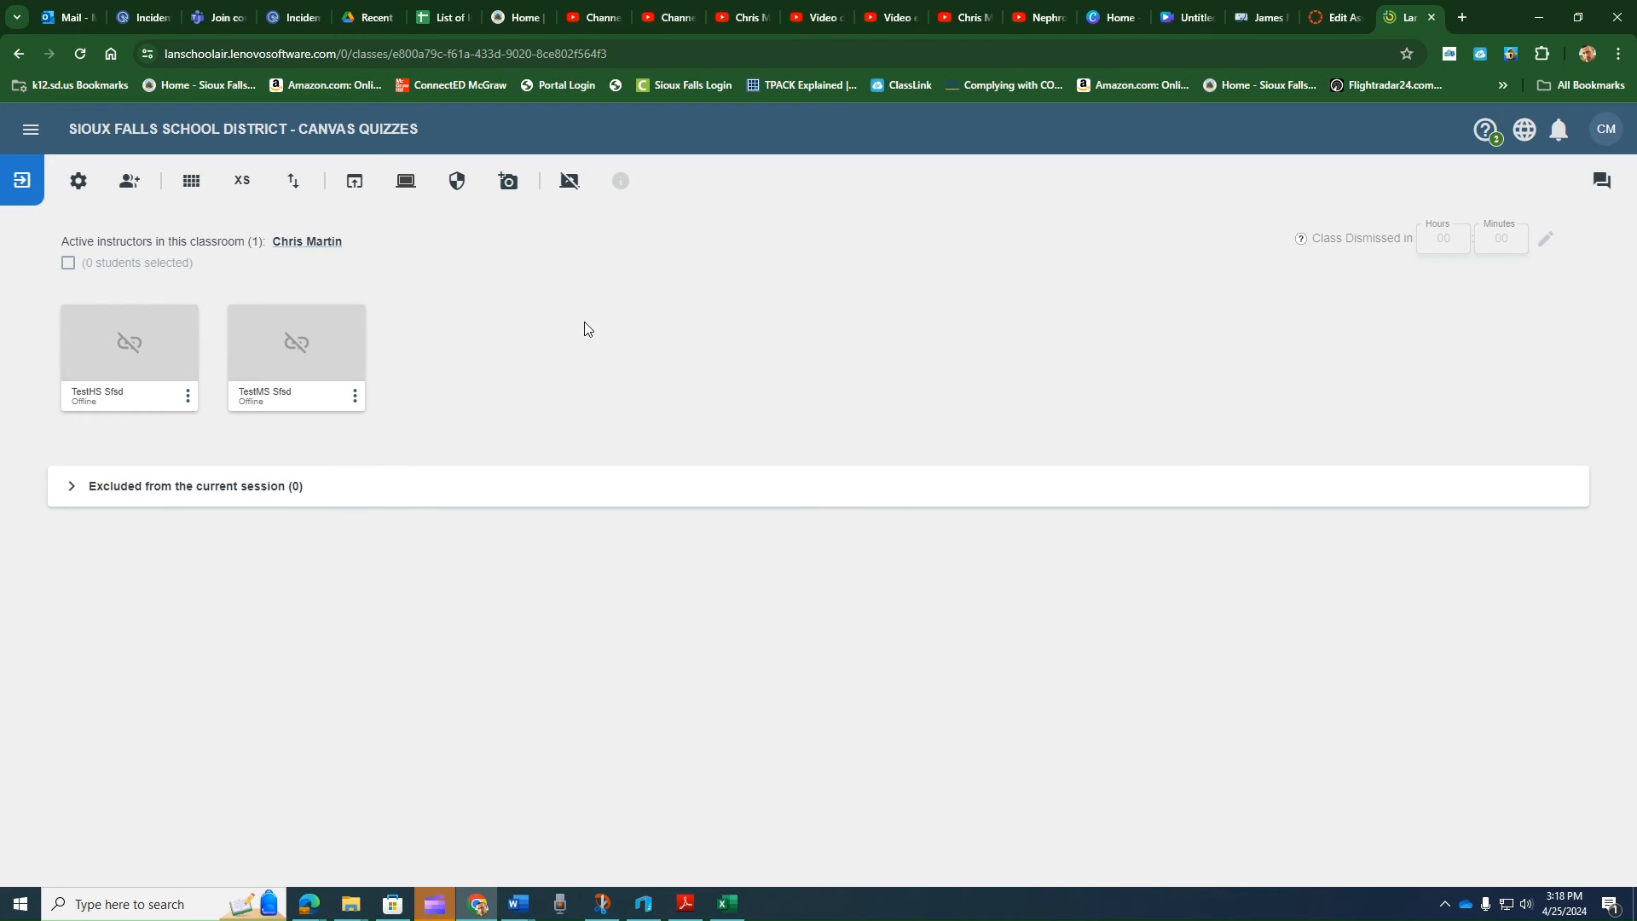
- Limit websites for all students in the session to the allow-only list
{"action": "left_click", "coordinate": [459, 191]}
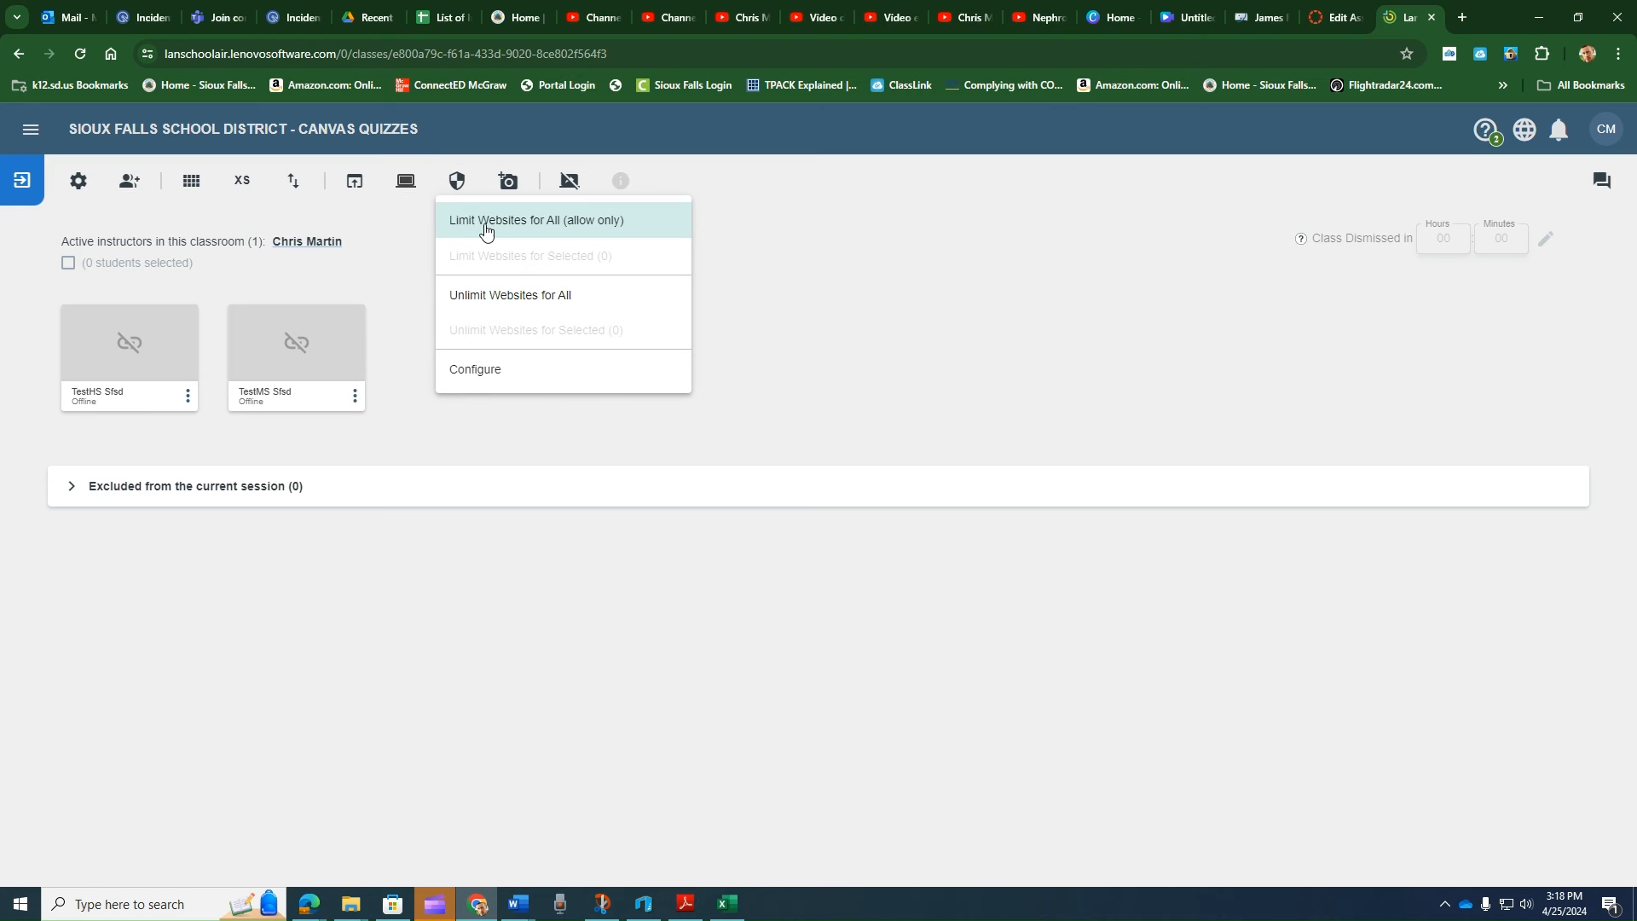
{"action": "left_click", "coordinate": [600, 223]}
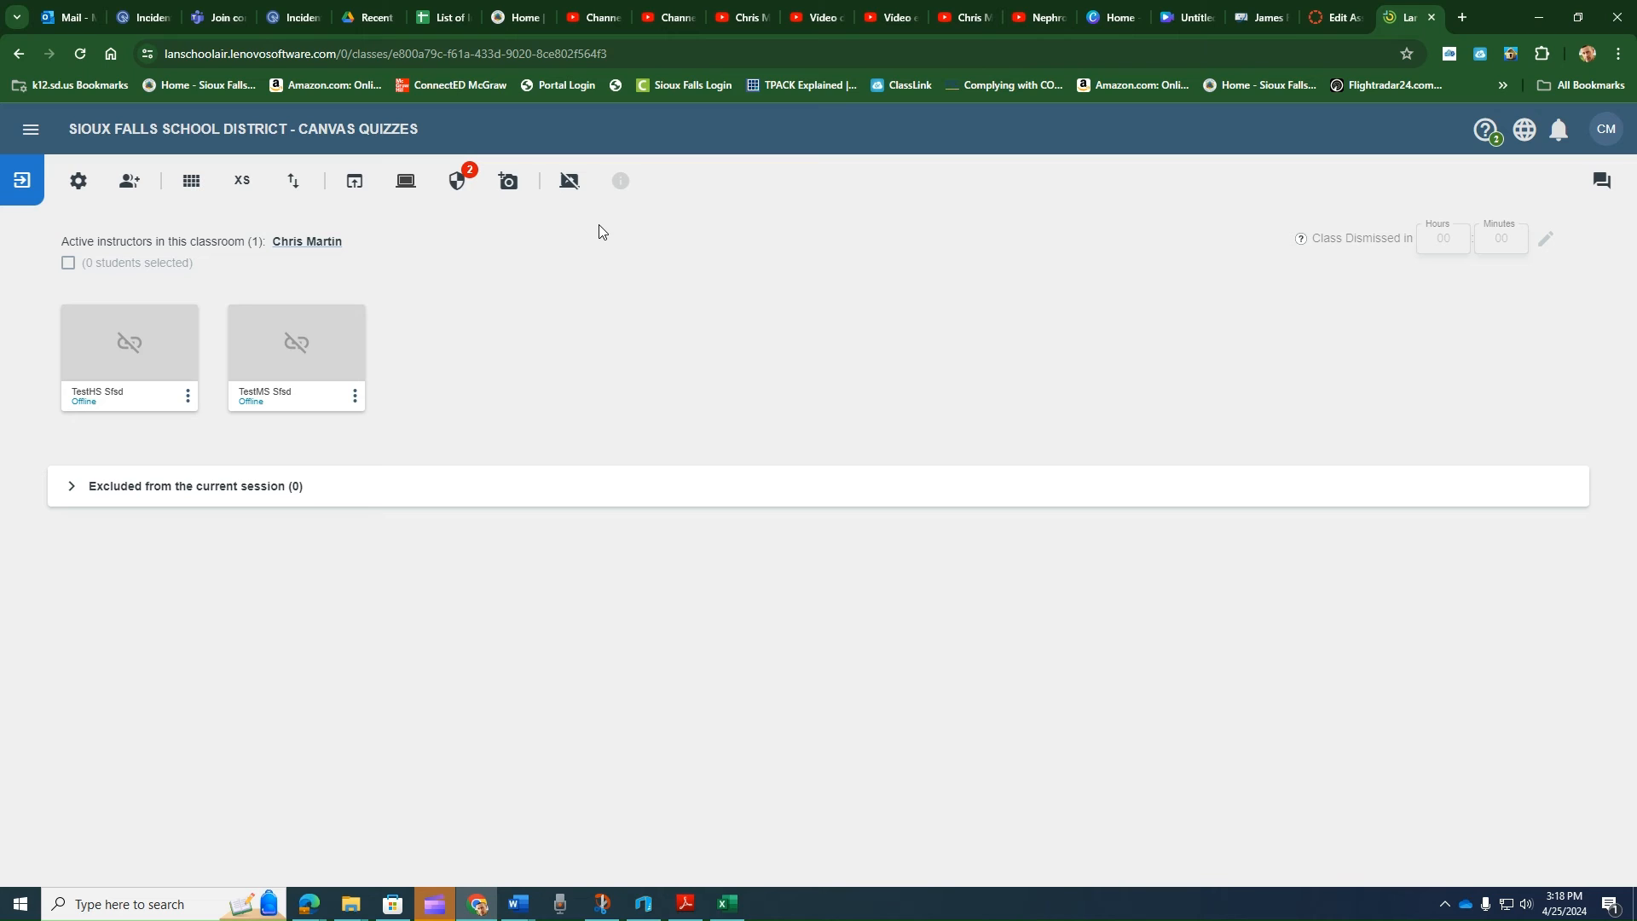